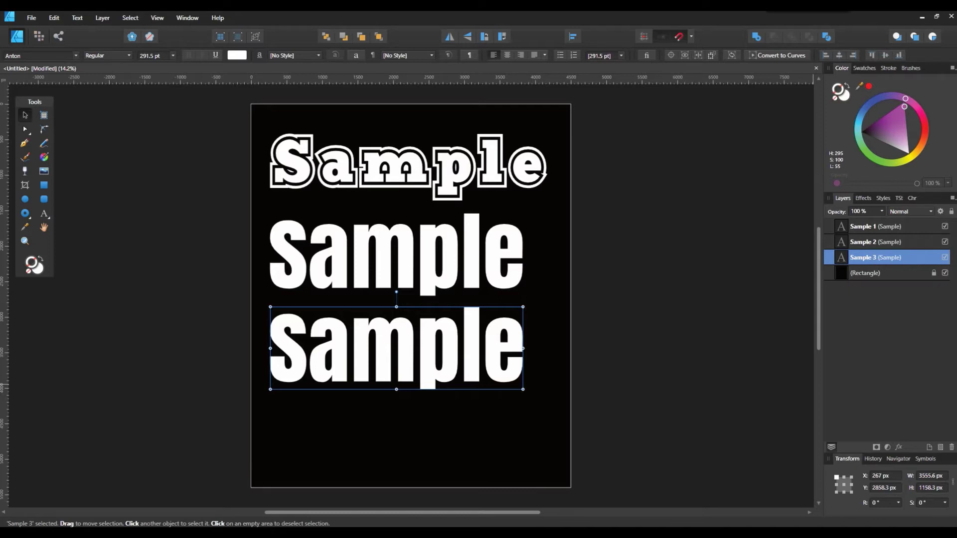
Step: Give the Sample 2 text a red outline with the colour H 348, S 100, L 55
click(434, 178)
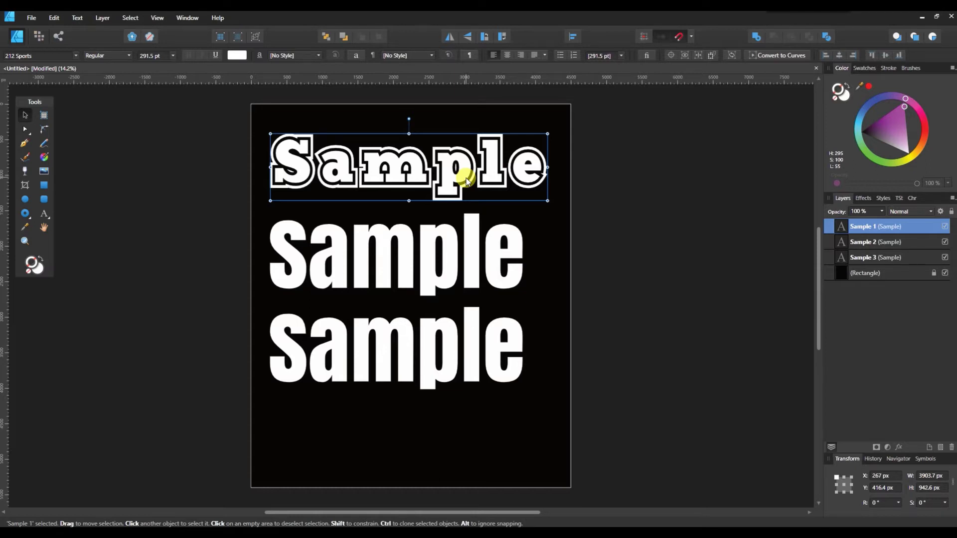
click(431, 249)
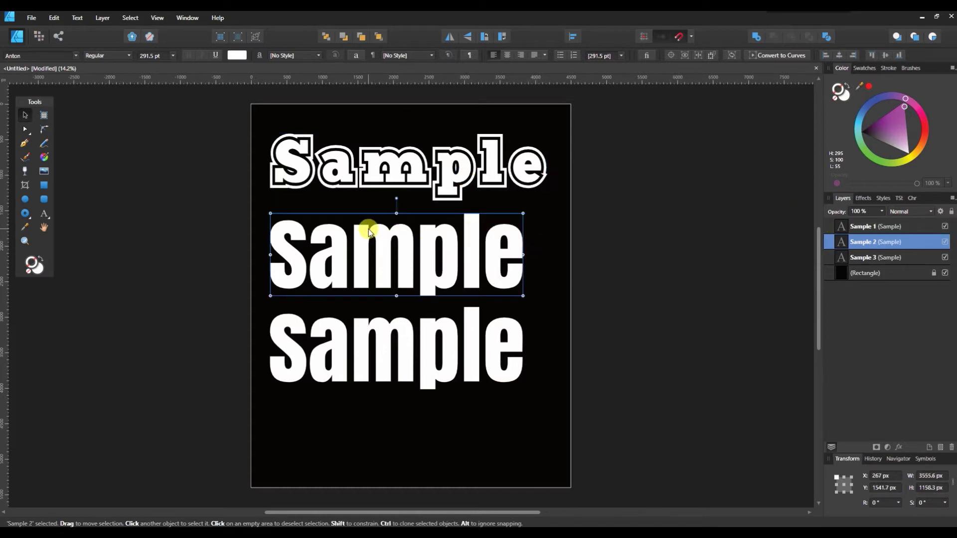
click(885, 73)
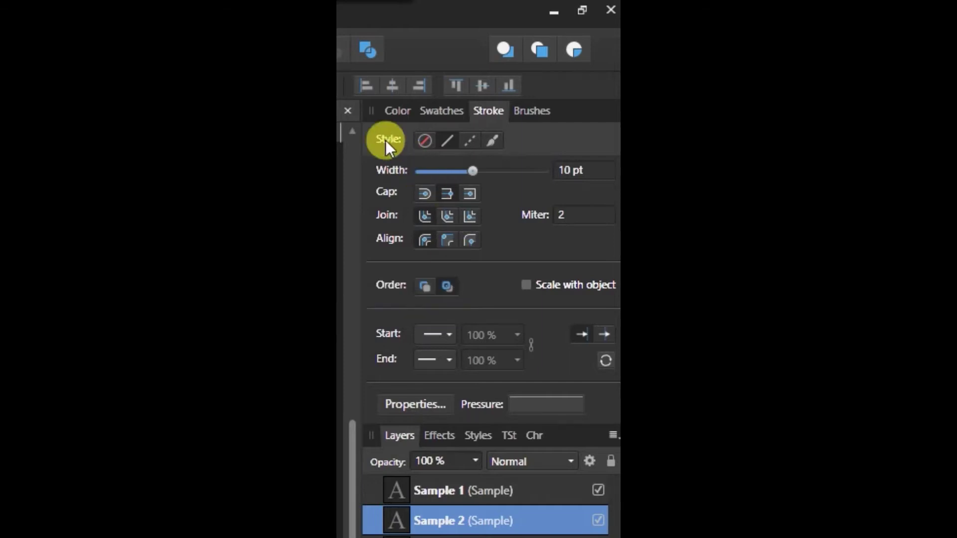
click(385, 110)
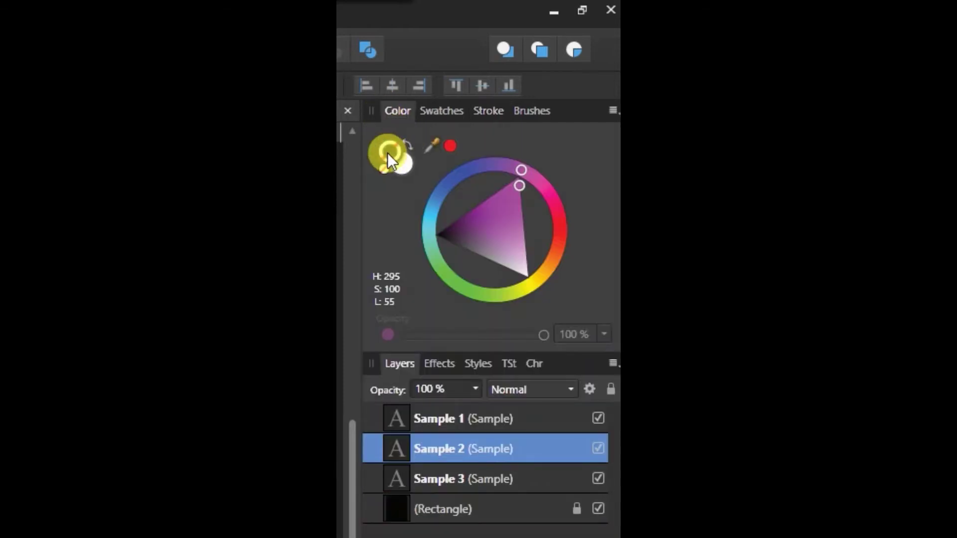
mouse_move(518, 166)
mouse_down()
mouse_move(572, 201)
mouse_move(571, 213)
mouse_up()
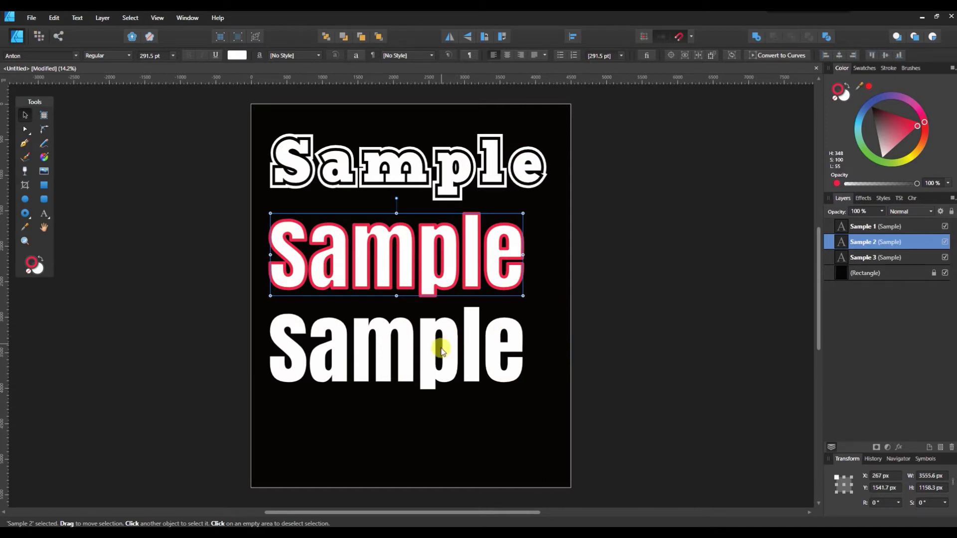
Step: Convert the Sample 3 text to curves and ungroup it into separate letter shapes
click(485, 353)
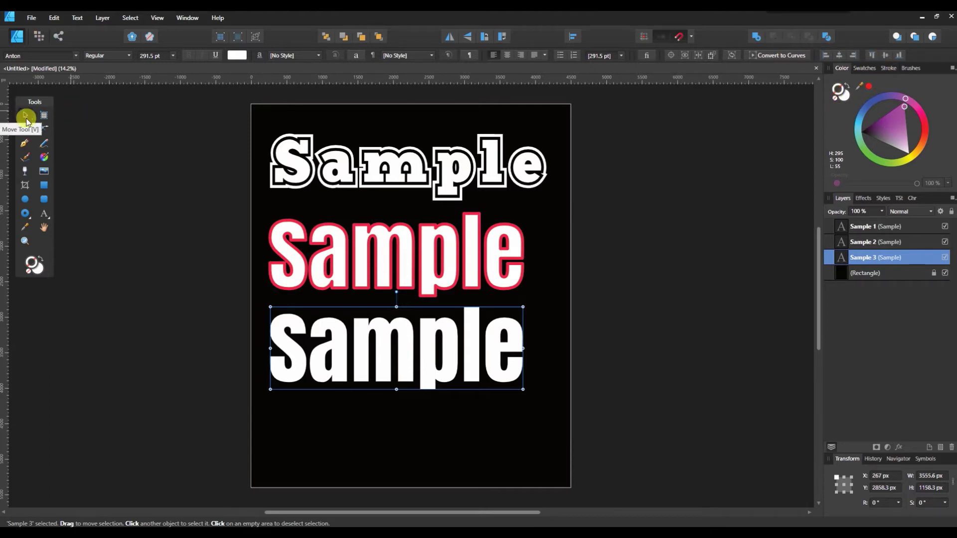
click(795, 55)
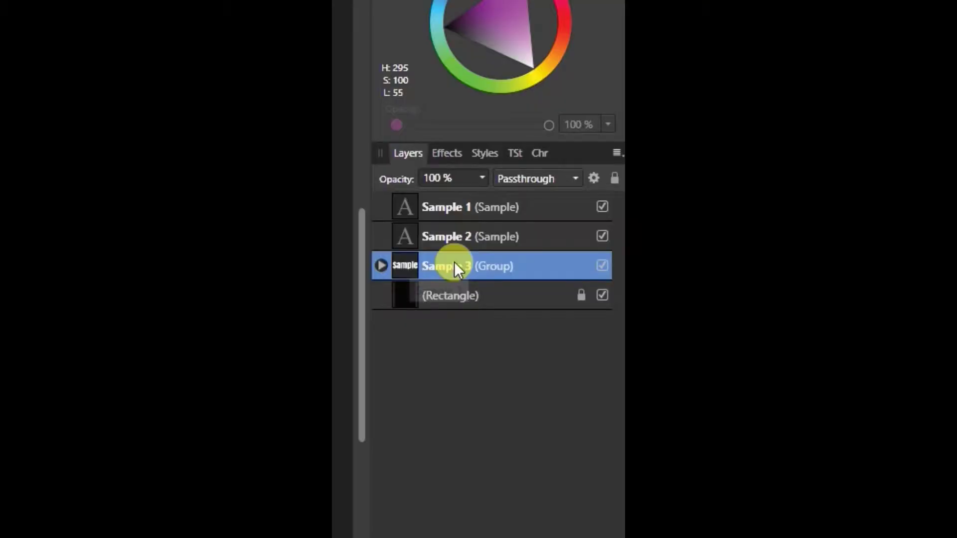
right_click(867, 258)
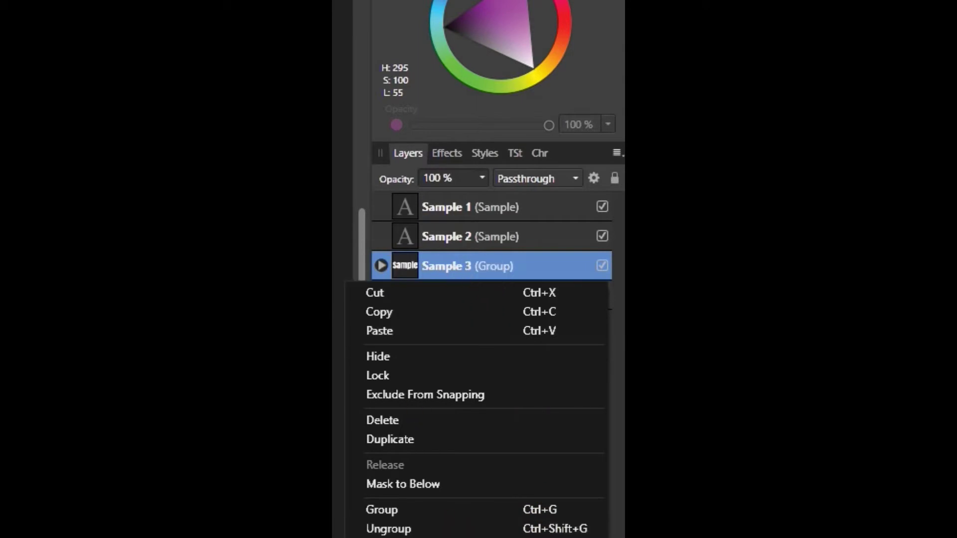
click(432, 530)
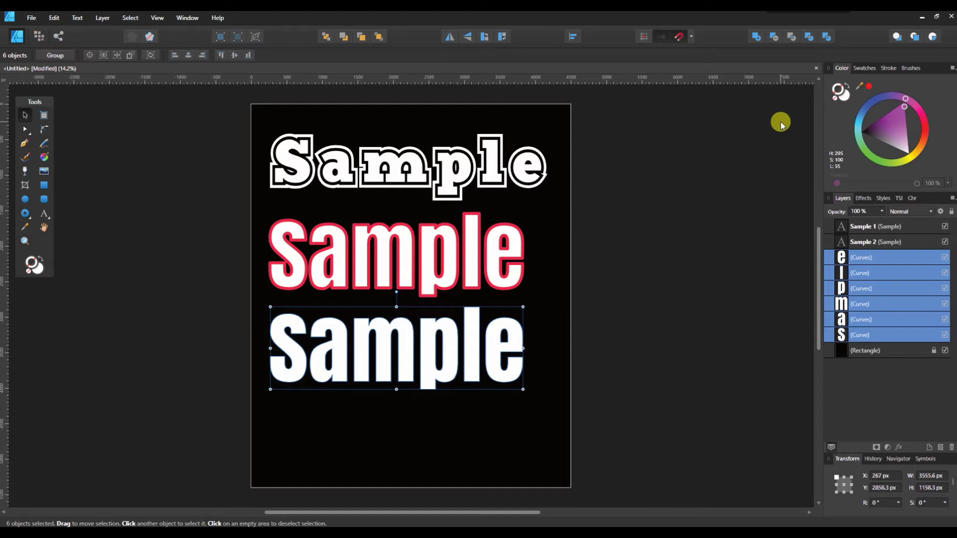
Step: Merge the six separate letter curves into one shape with Add and name the layer Sample 3
click(754, 38)
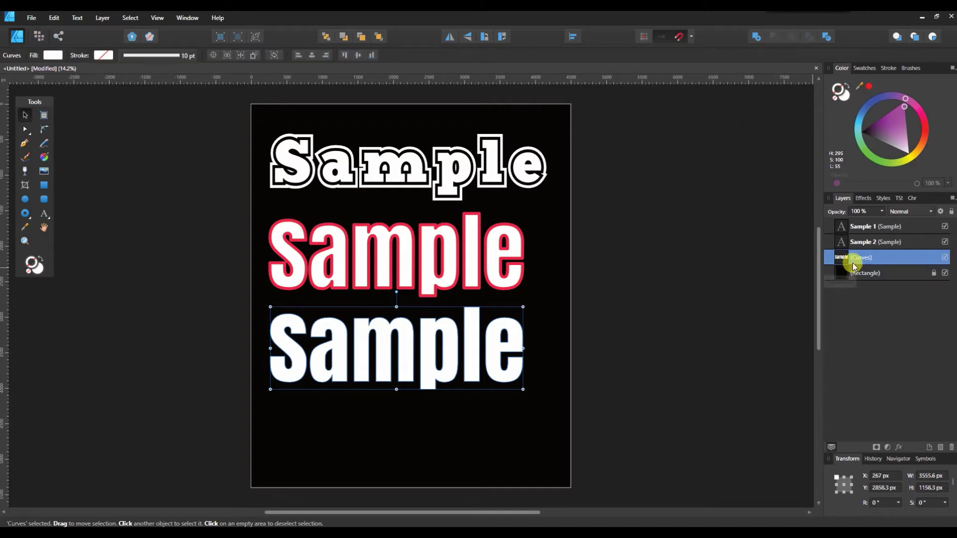
double_click(858, 257)
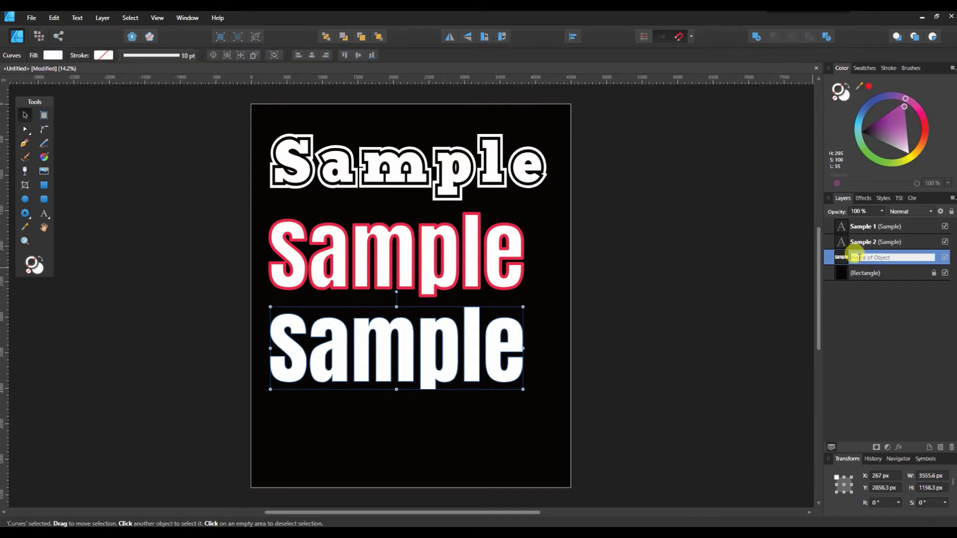
text(Sample 3)
key(Return)
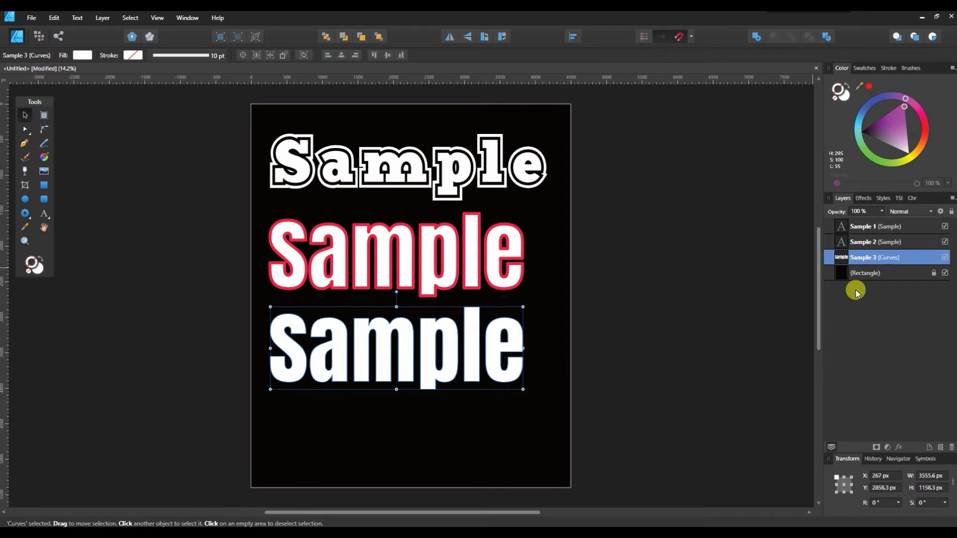
Step: Set the stroke width of the Sample 3 curves to 17 pt
click(888, 68)
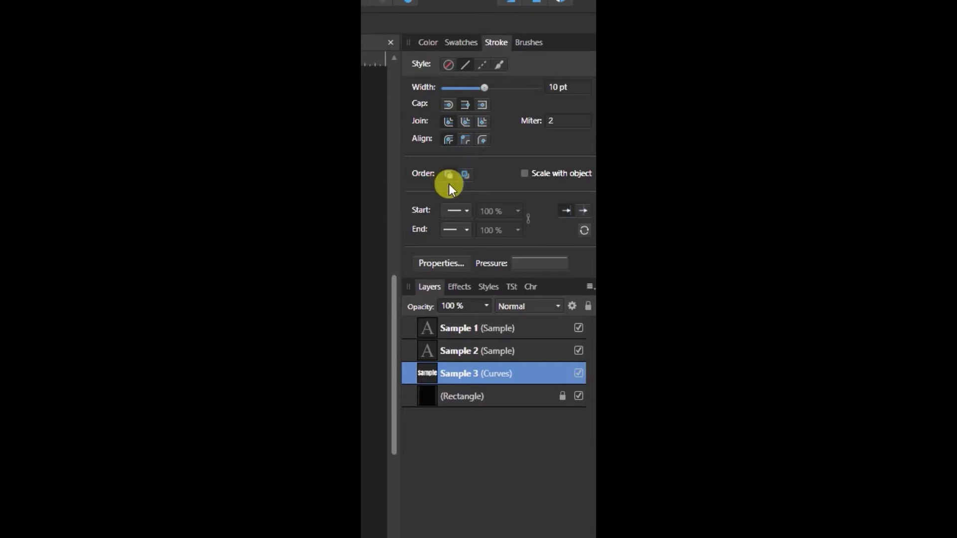
click(558, 88)
text(17)
key(Return)
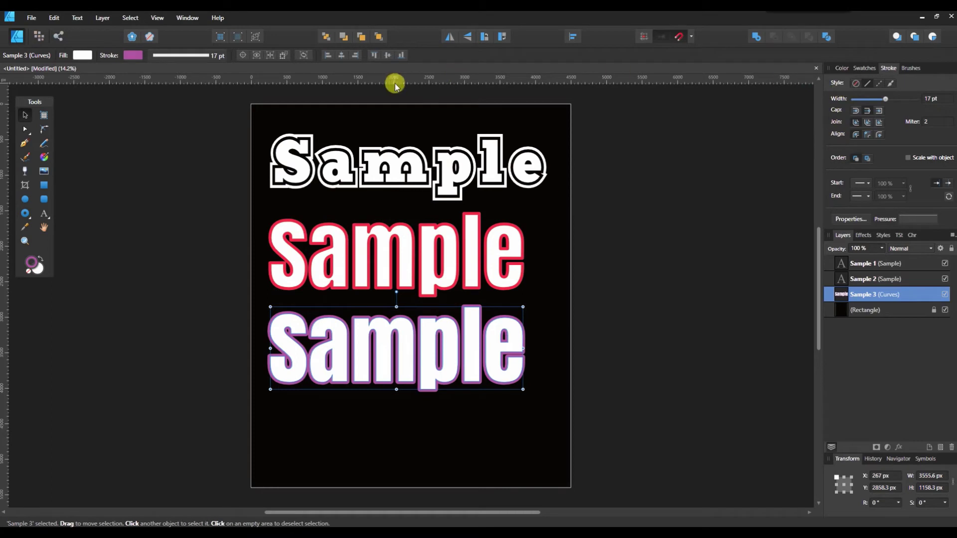
click(840, 68)
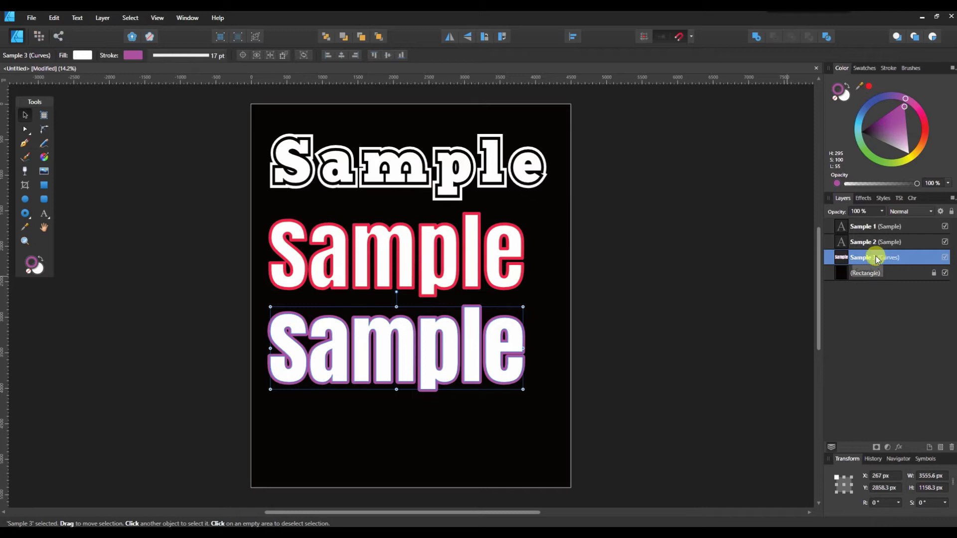
Step: Expand the Sample 3 stroke into its own shape and inspect it with the white letters temporarily hidden
click(101, 18)
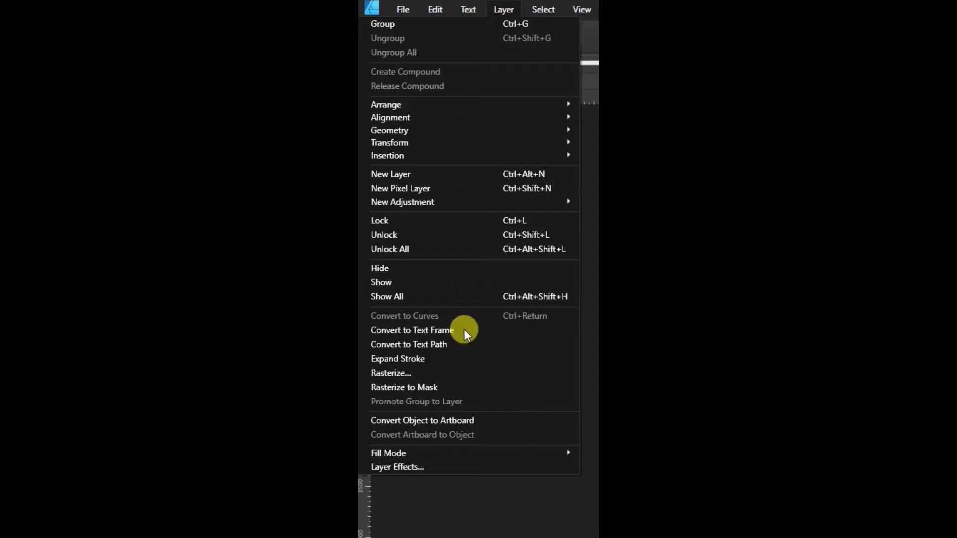
click(460, 358)
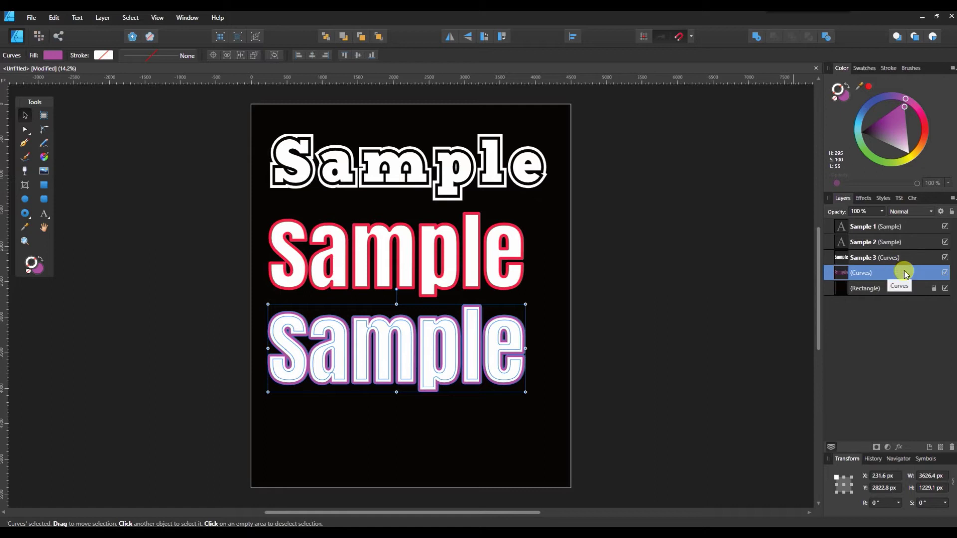
click(945, 258)
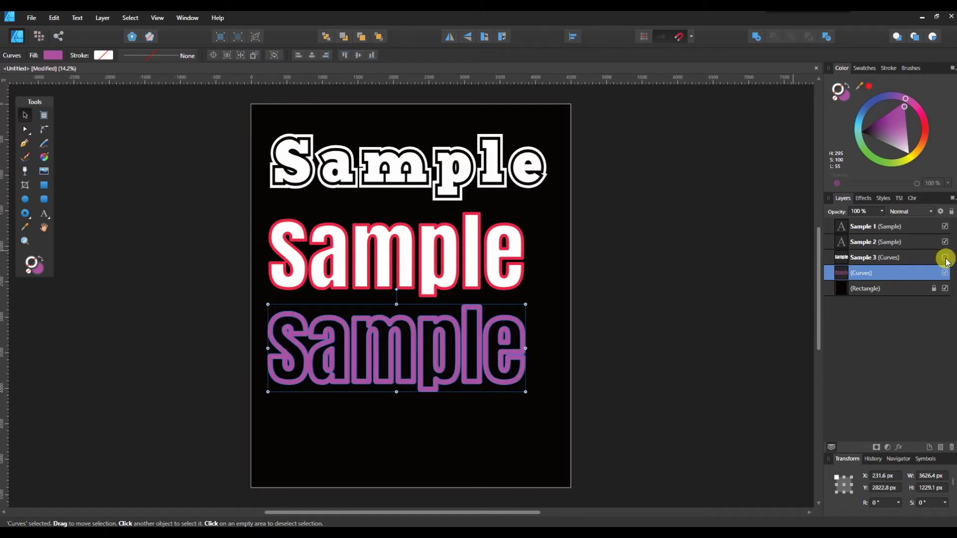
click(501, 337)
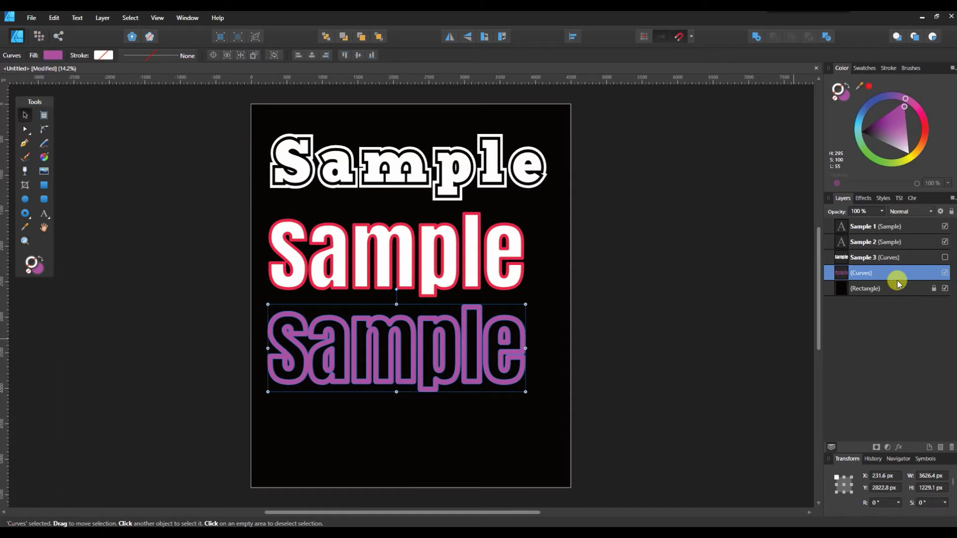
click(945, 257)
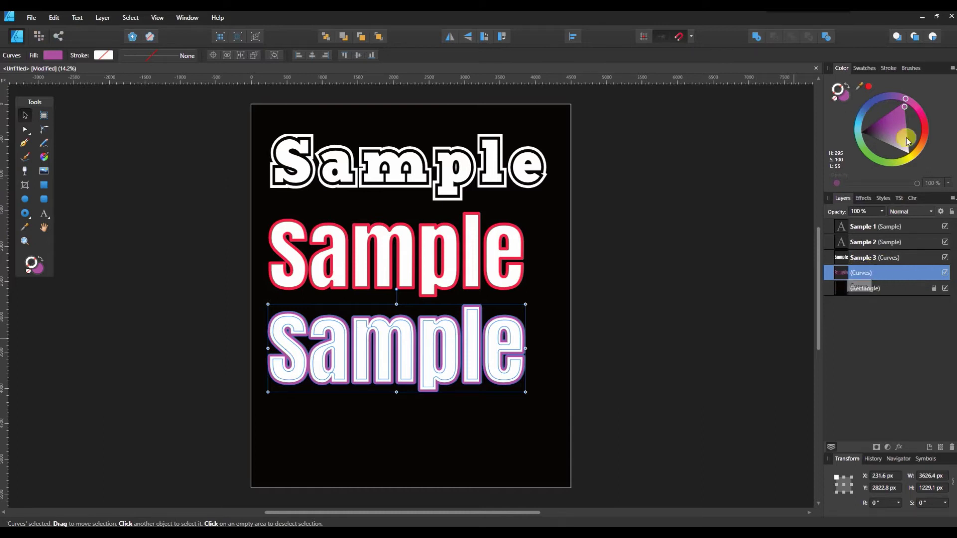
Step: Add a 17 pt stroke to the expanded purple outline shape
click(886, 68)
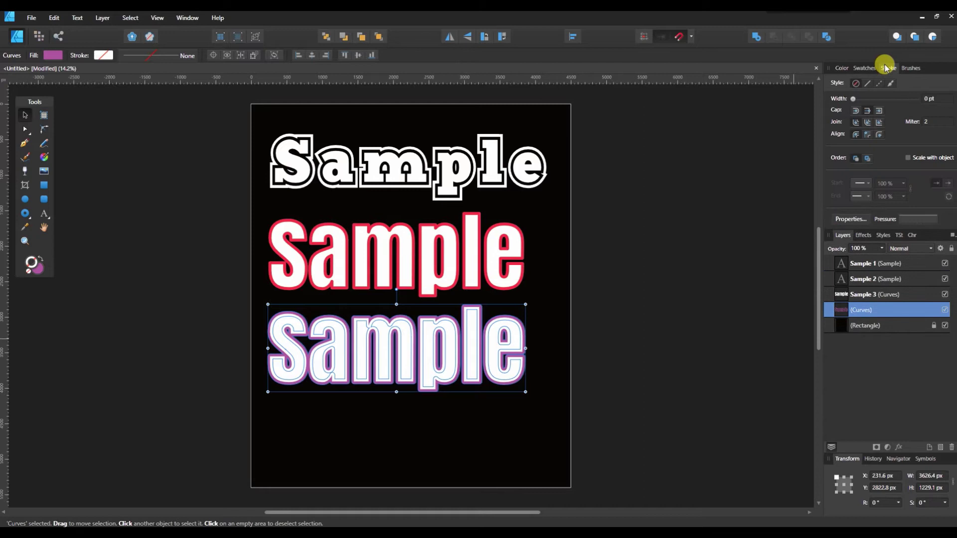
click(927, 98)
text(1)
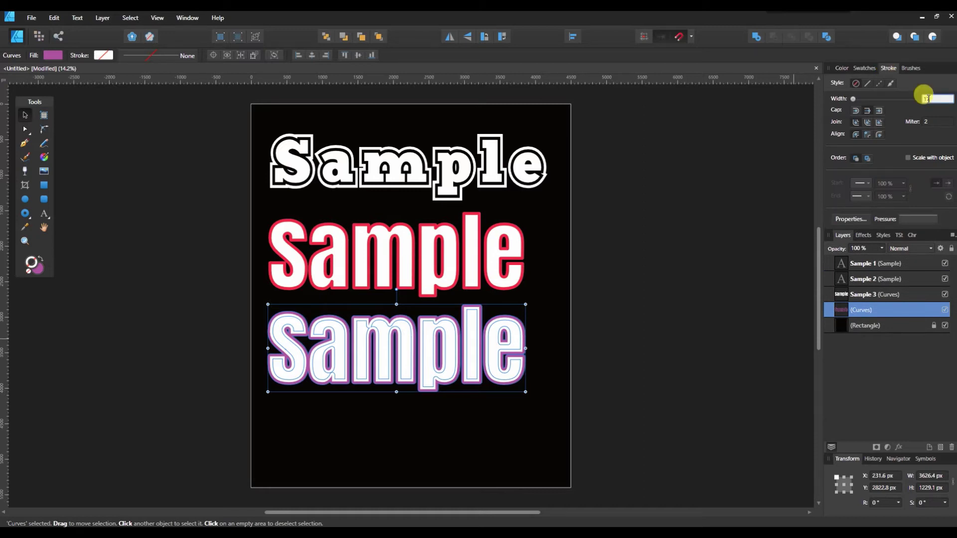
key(Return)
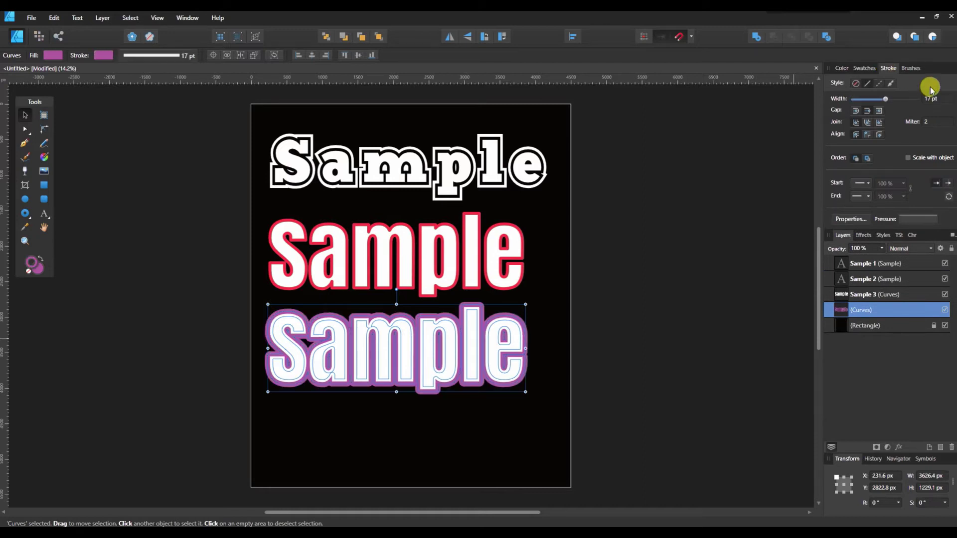
Step: Set the outline shape's stroke colour to red with H 350, S 99, L 51
click(842, 69)
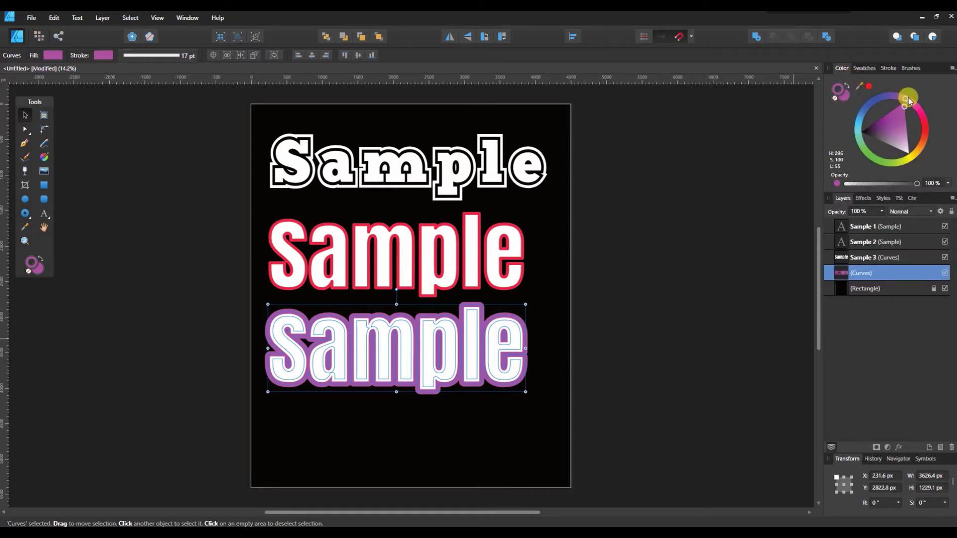
mouse_move(903, 97)
mouse_down()
mouse_move(914, 101)
mouse_move(919, 139)
mouse_move(920, 125)
mouse_up()
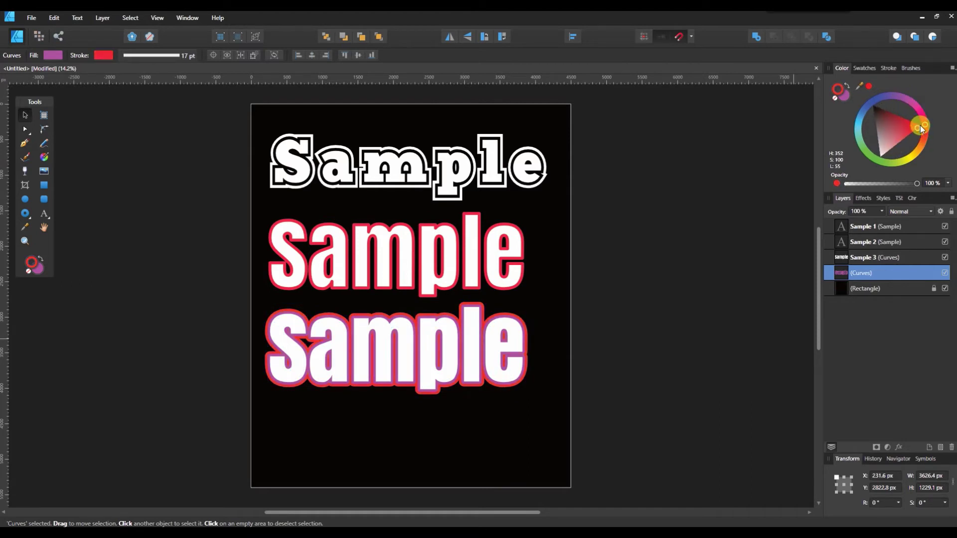
drag(920, 124, 920, 124)
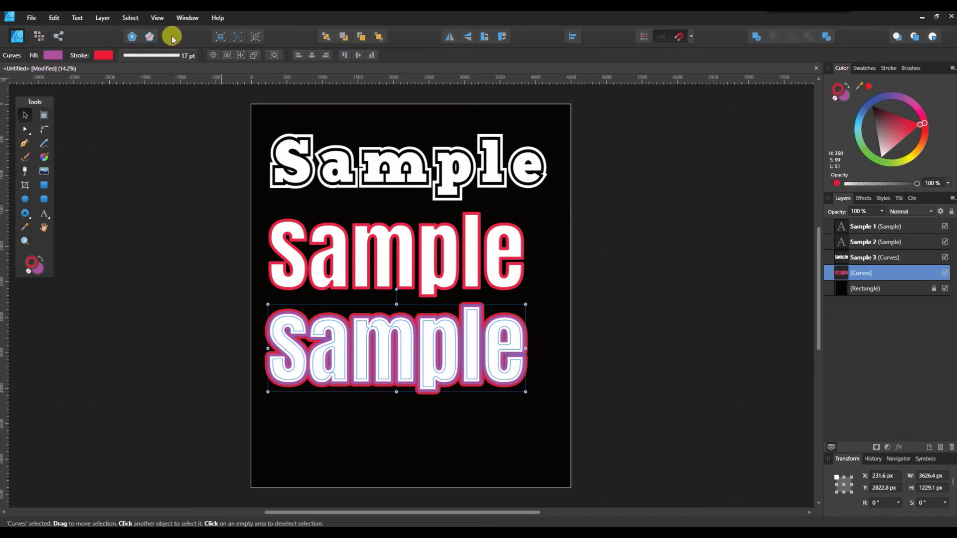
Step: Expand the red stroke of the purple outline into a separate shape
click(888, 68)
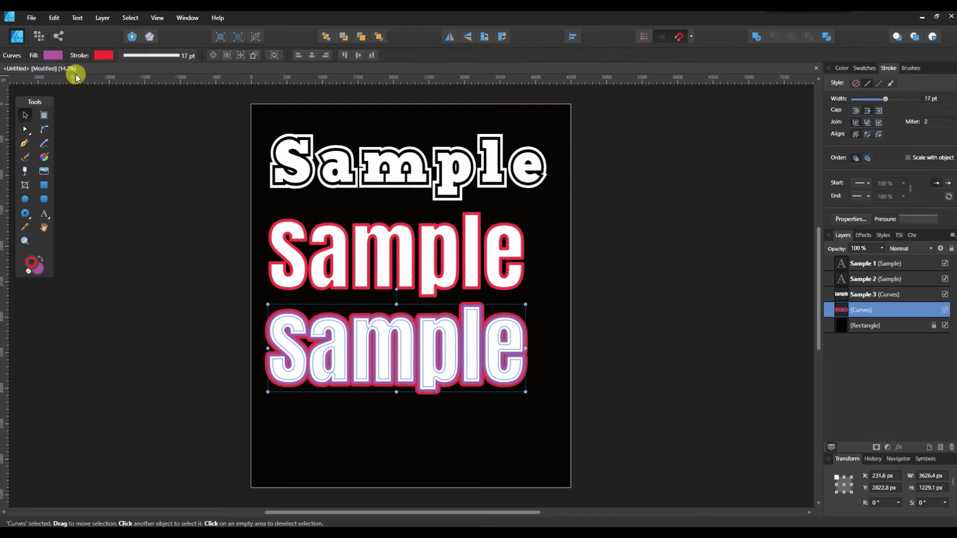
click(102, 19)
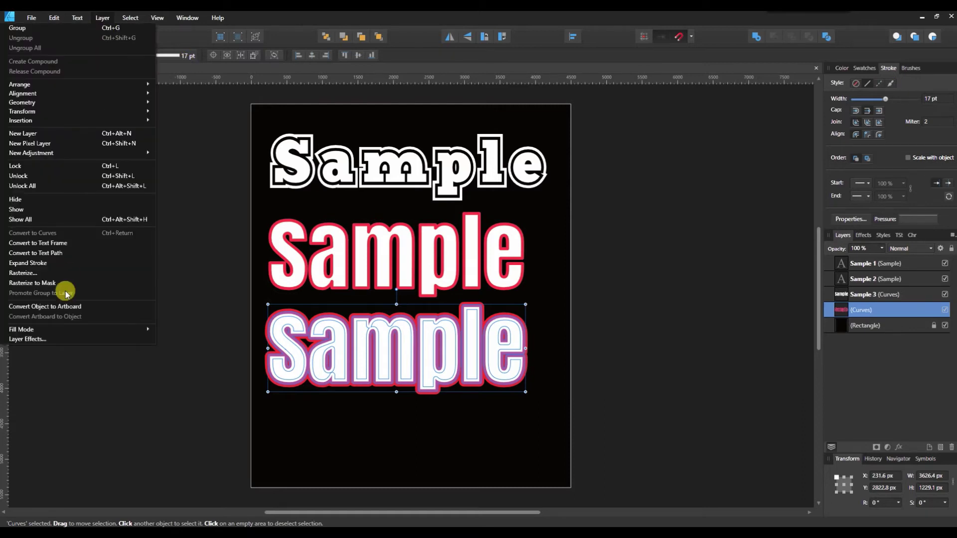
click(66, 265)
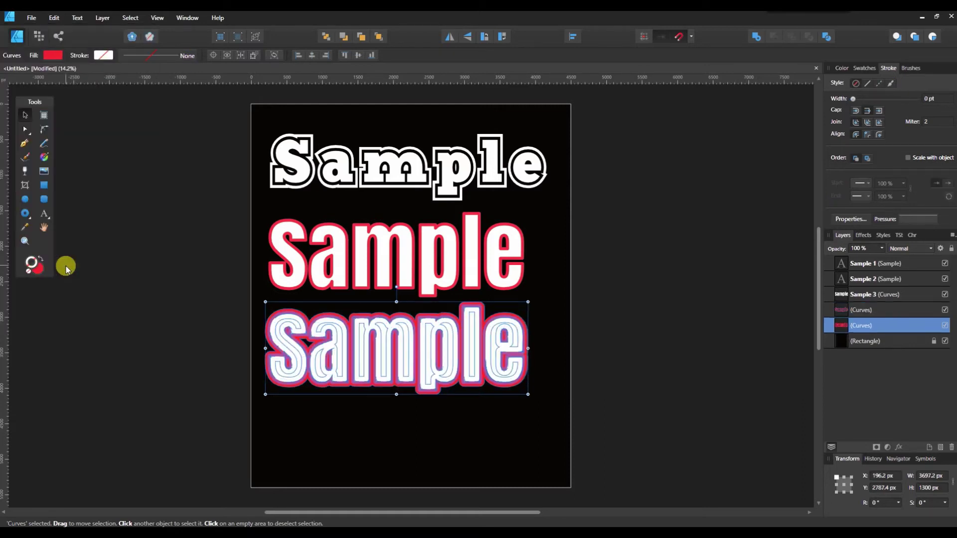
Step: Subtract the purple outline shape from the red shape and deselect the result
shift+click(876, 310)
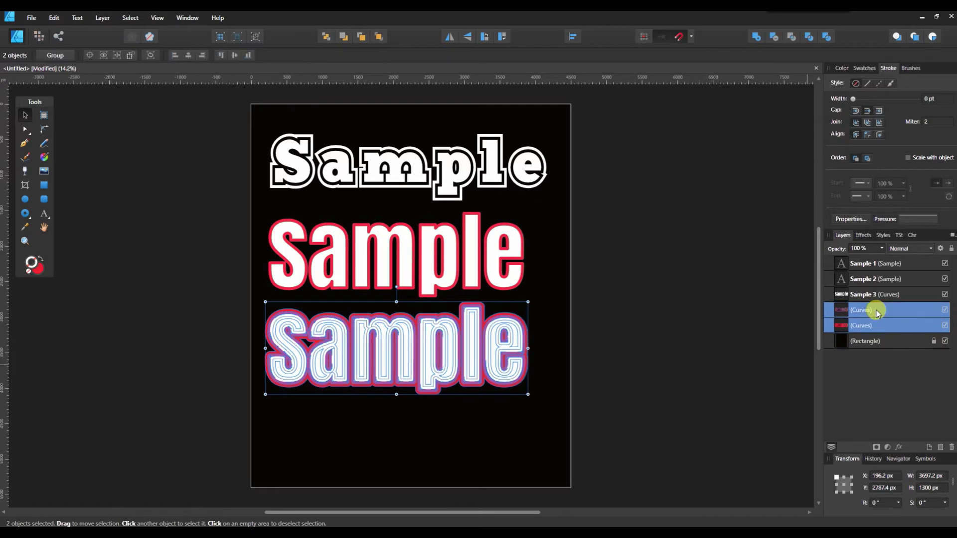
click(775, 37)
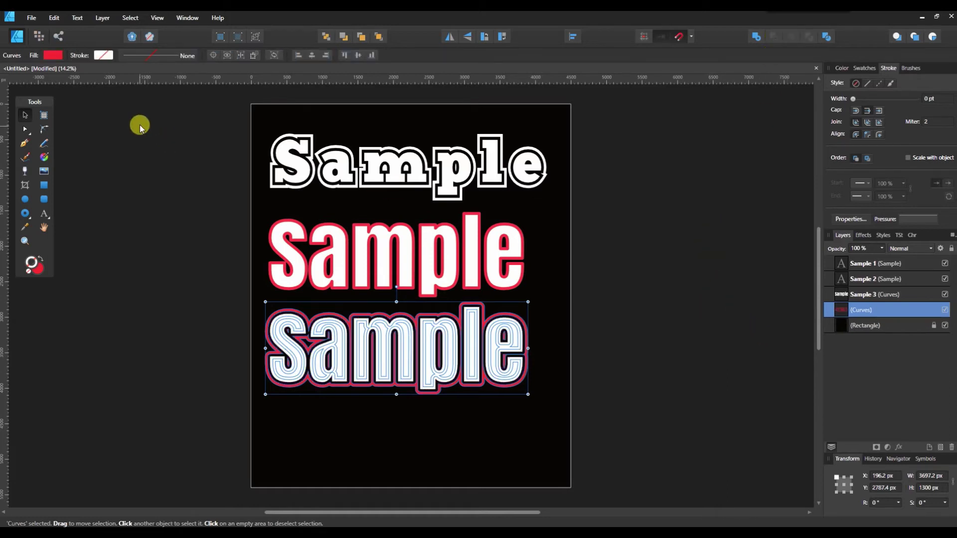
click(737, 252)
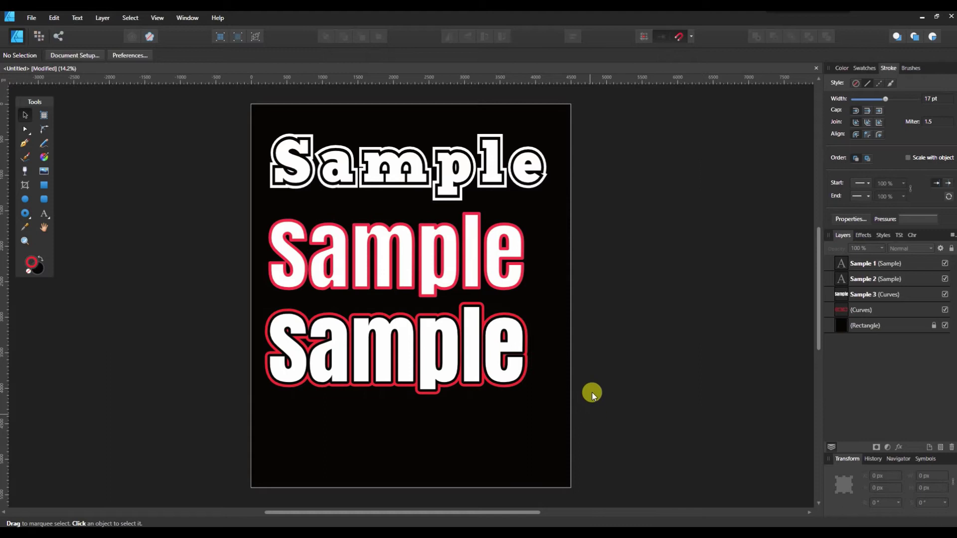
Step: Set the black background rectangle's stroke colour to pink with H 335, S 100, L 55
click(894, 327)
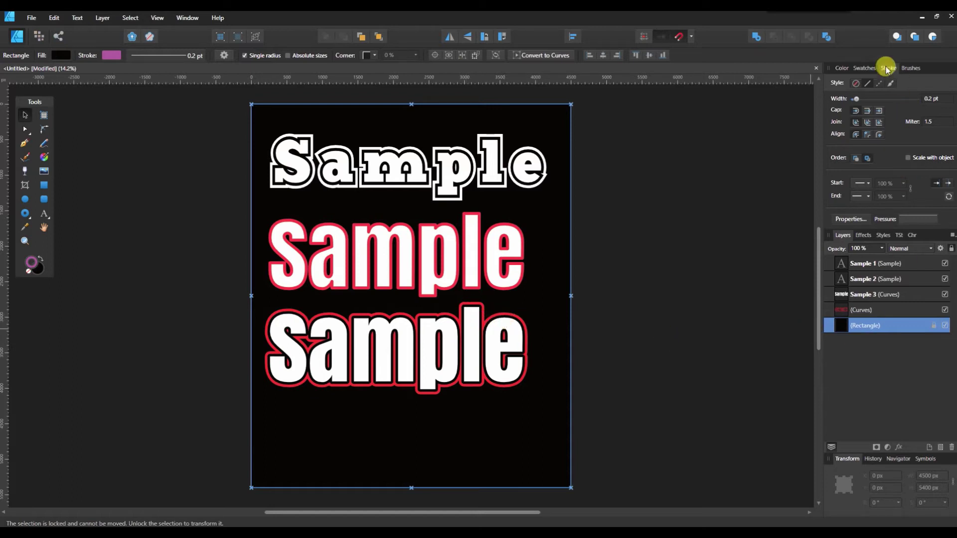
click(842, 67)
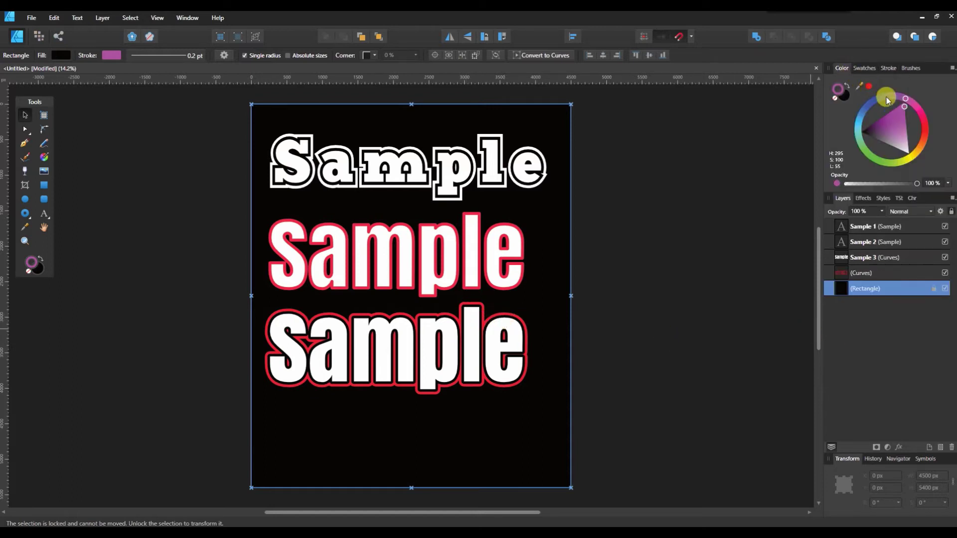
mouse_move(905, 96)
mouse_down()
mouse_move(923, 148)
mouse_move(920, 116)
mouse_up()
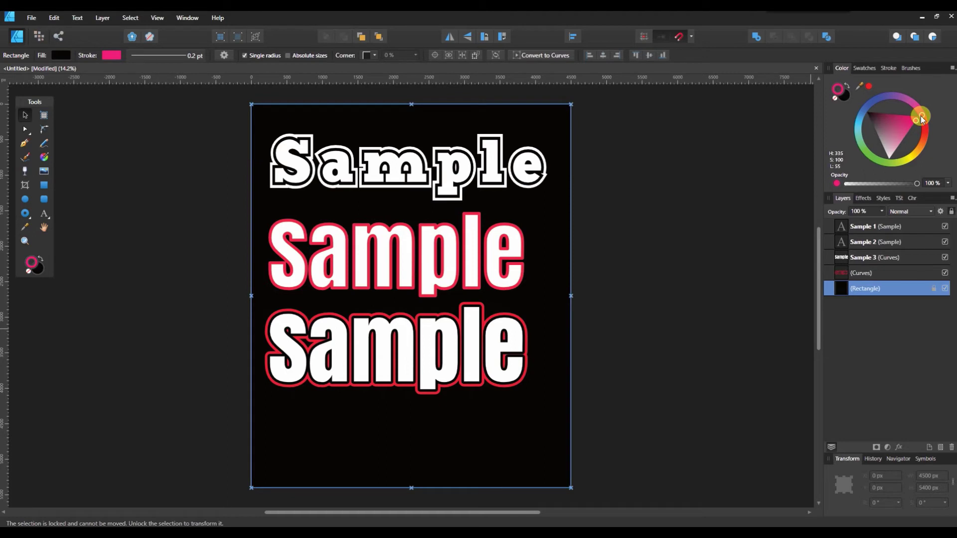
Step: Undo the background rectangle's pink stroke change and recolour its fill to an orange-red
key(ctrl+z)
click(847, 97)
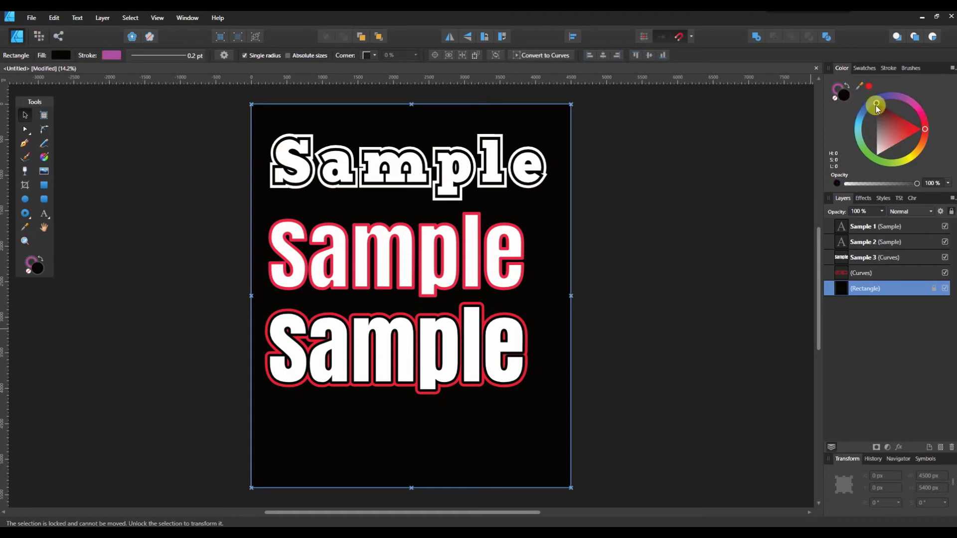
drag(877, 108, 908, 131)
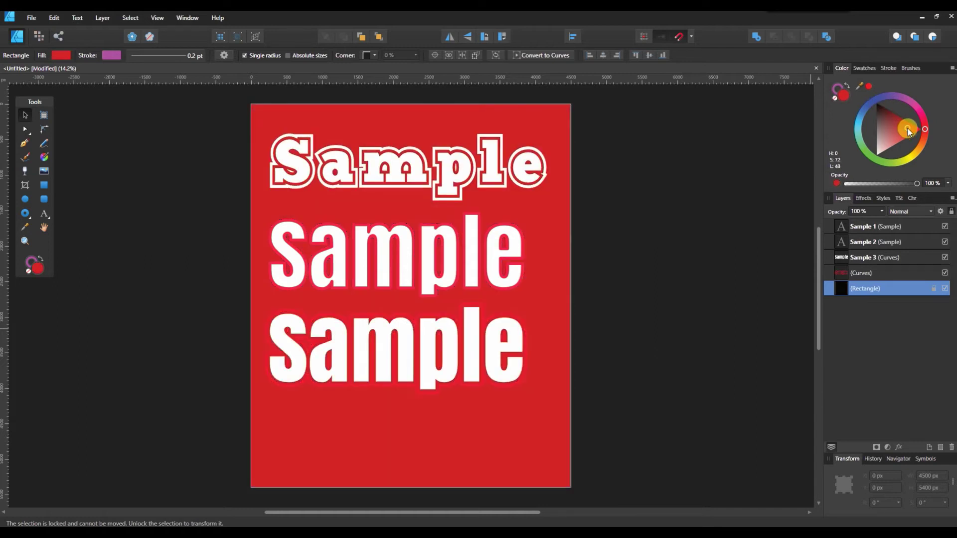
mouse_move(926, 129)
mouse_down()
mouse_move(907, 176)
mouse_move(893, 178)
mouse_move(865, 159)
mouse_move(856, 101)
mouse_move(907, 95)
mouse_move(931, 140)
mouse_up()
Step: Set the background rectangle's fill to black using the Merch Colors palette
click(864, 68)
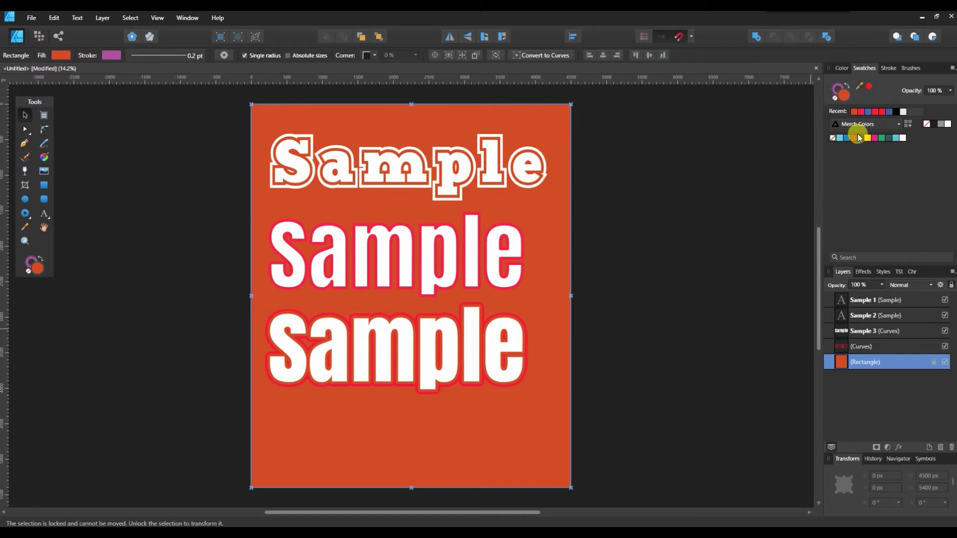
click(859, 137)
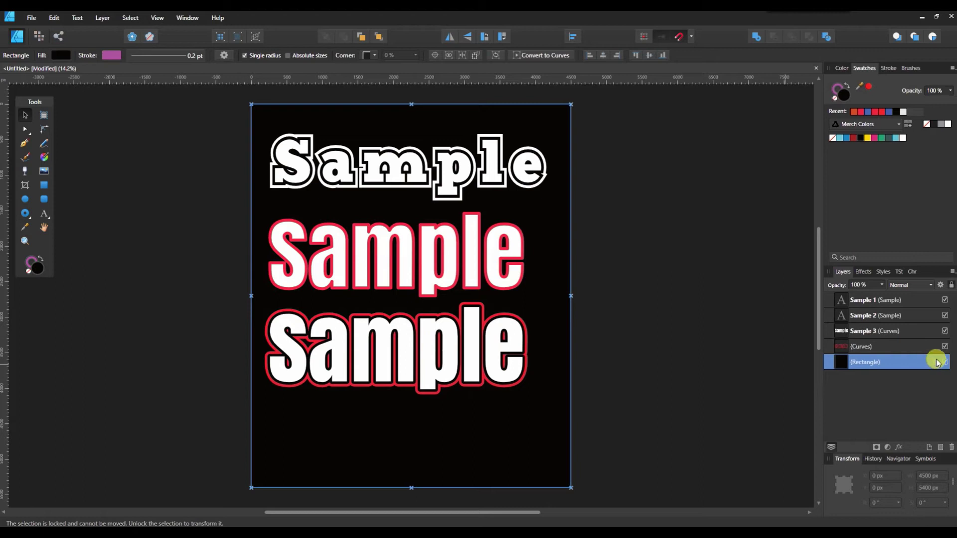
Step: Hide the Sample 3 text layer and duplicate the red outline curves beneath it
click(944, 331)
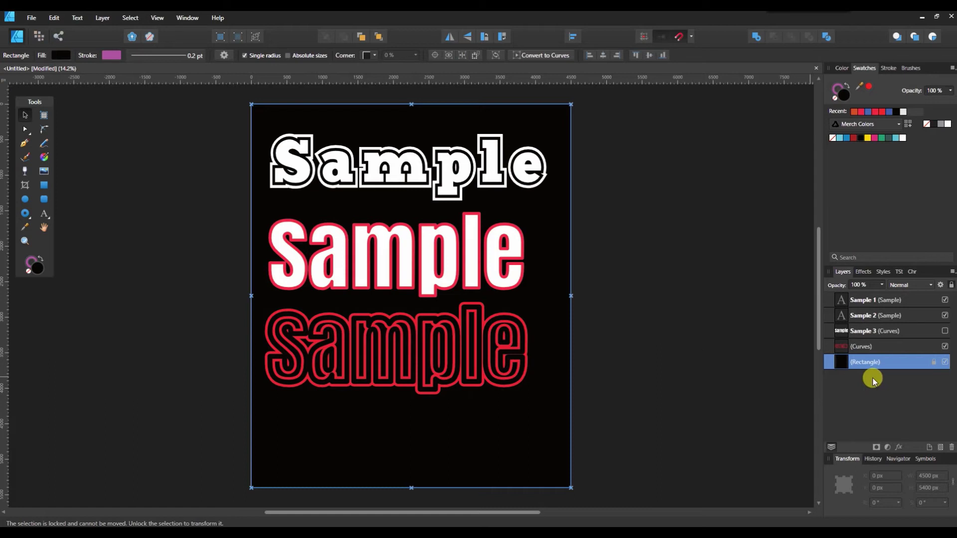
click(885, 346)
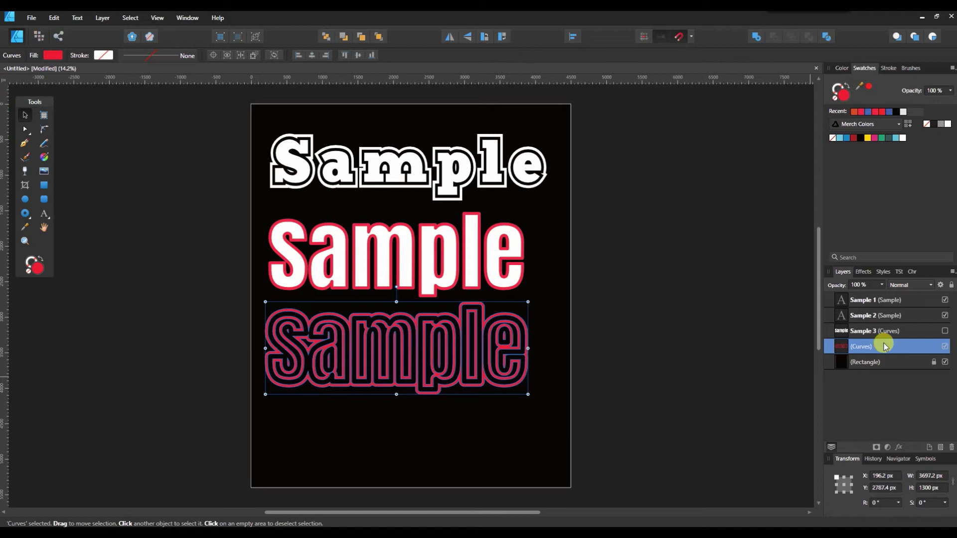
key(ctrl+j)
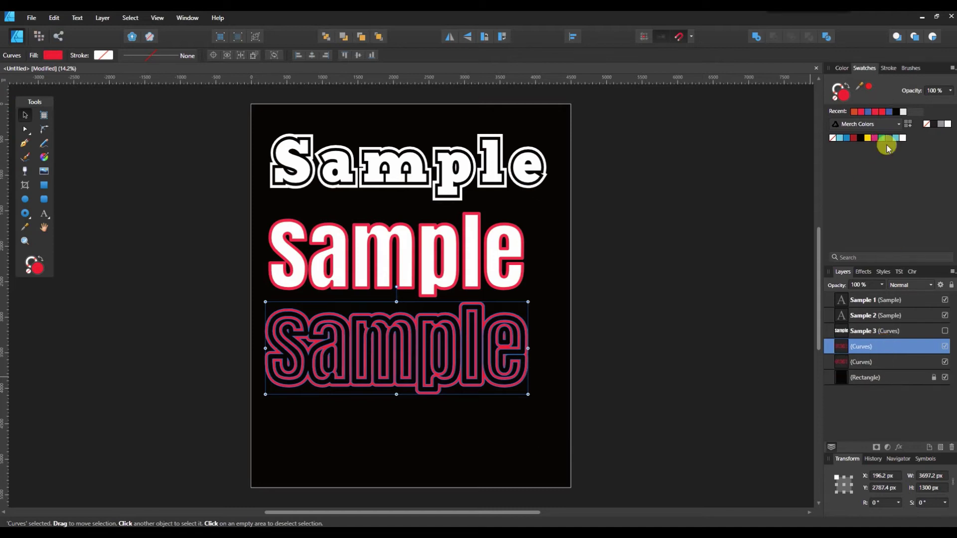
Step: Apply a Gaussian Blur layer effect with a 29.1 px radius to the duplicated red outline
click(899, 448)
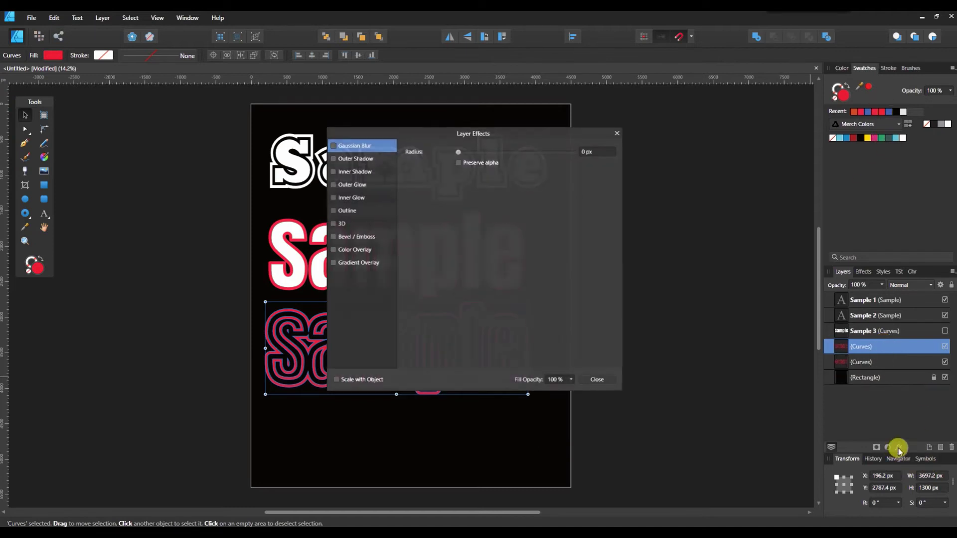
drag(432, 135, 661, 117)
click(563, 127)
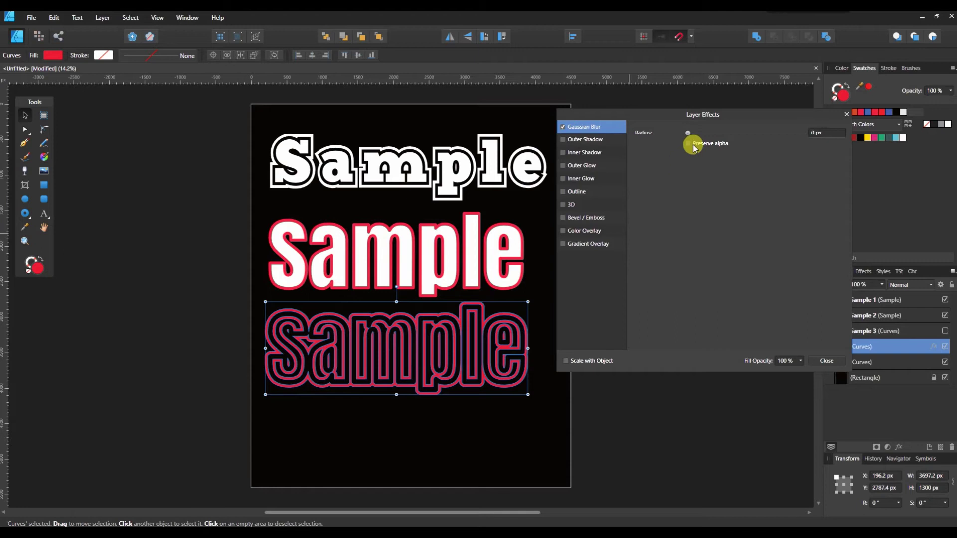
drag(688, 134, 764, 134)
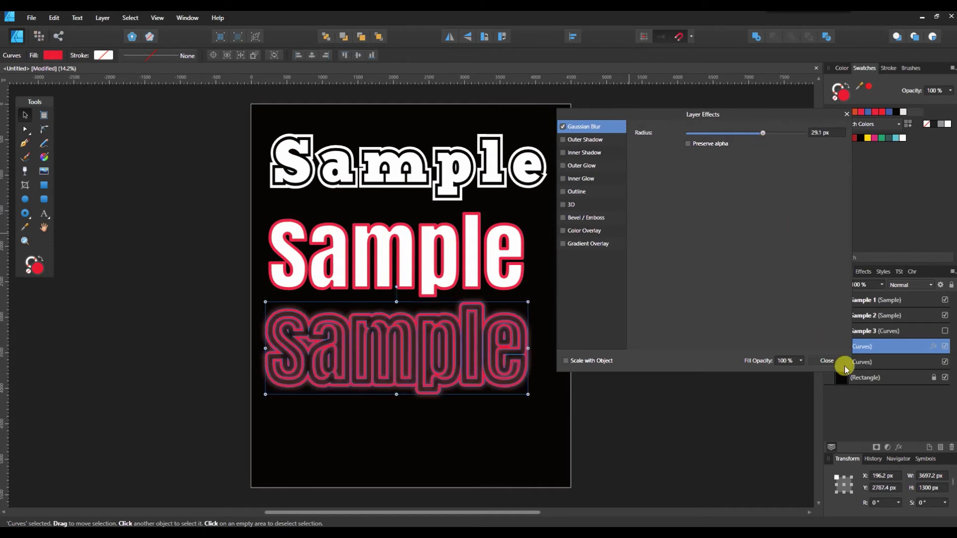
click(827, 360)
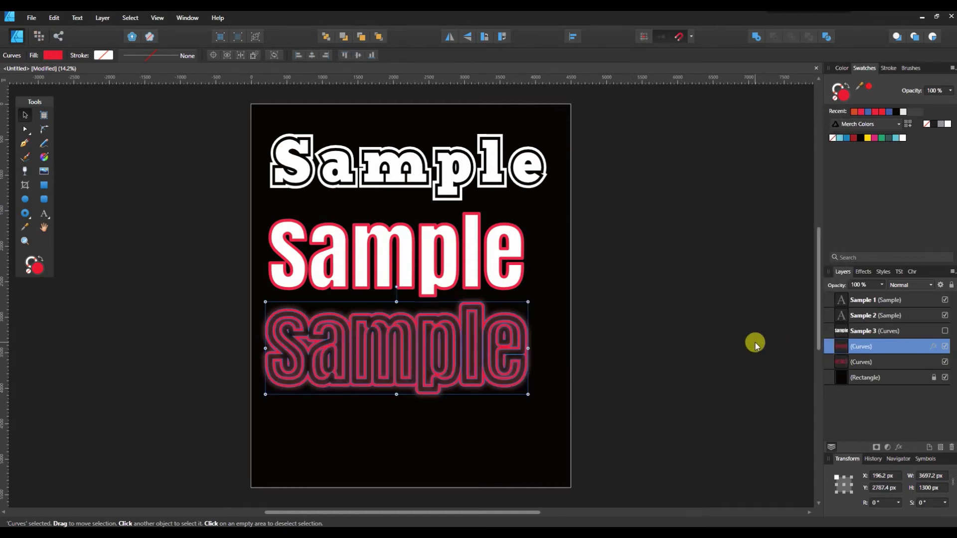
Step: Duplicate the blurred red outline three times to strengthen the glow and clear the selection
key(ctrl+j)
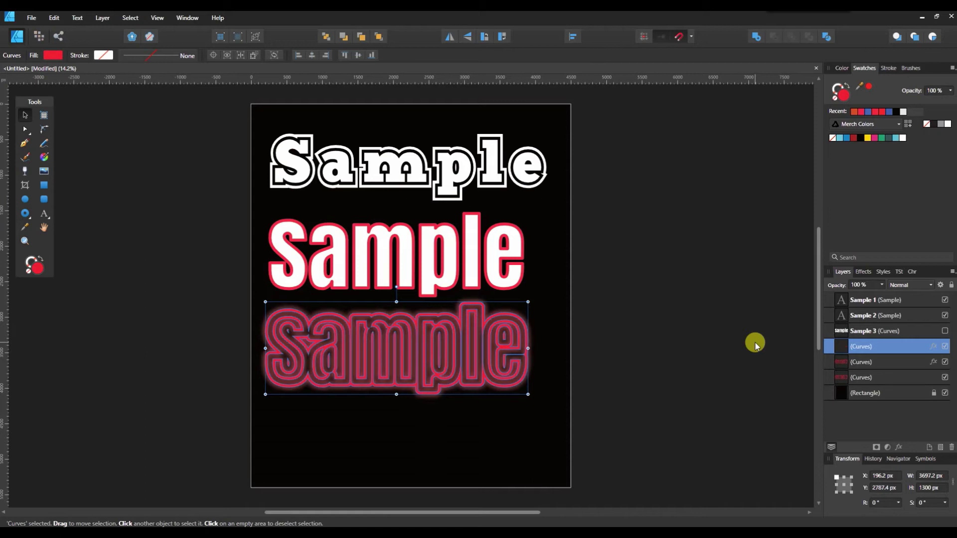
key(ctrl+j)
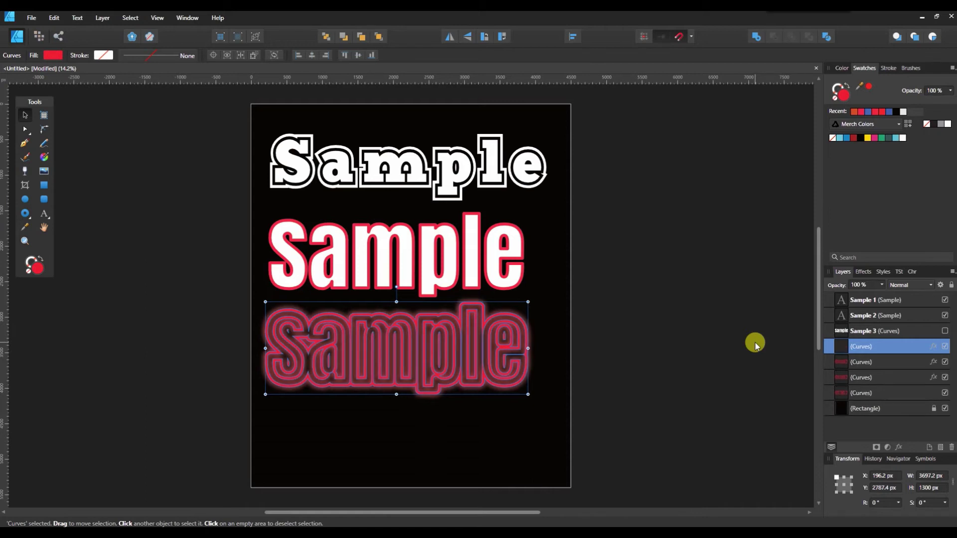
key(ctrl+j)
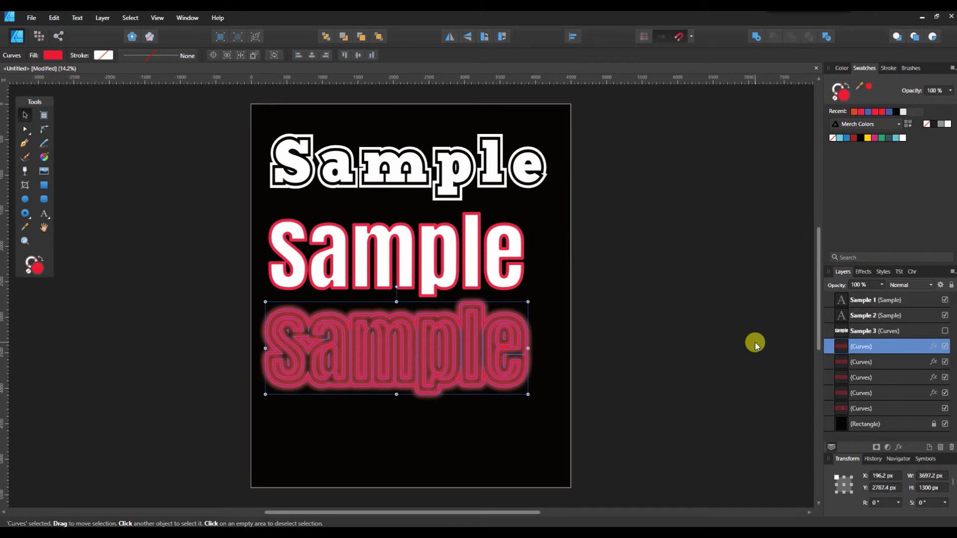
click(764, 380)
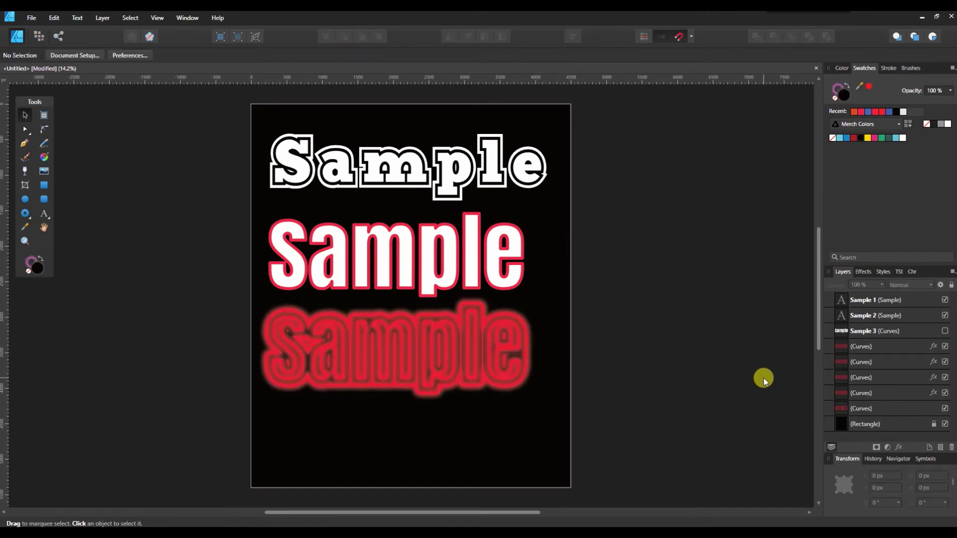
Step: Delete the topmost of the four blurred outline layers and clear the selection
click(920, 347)
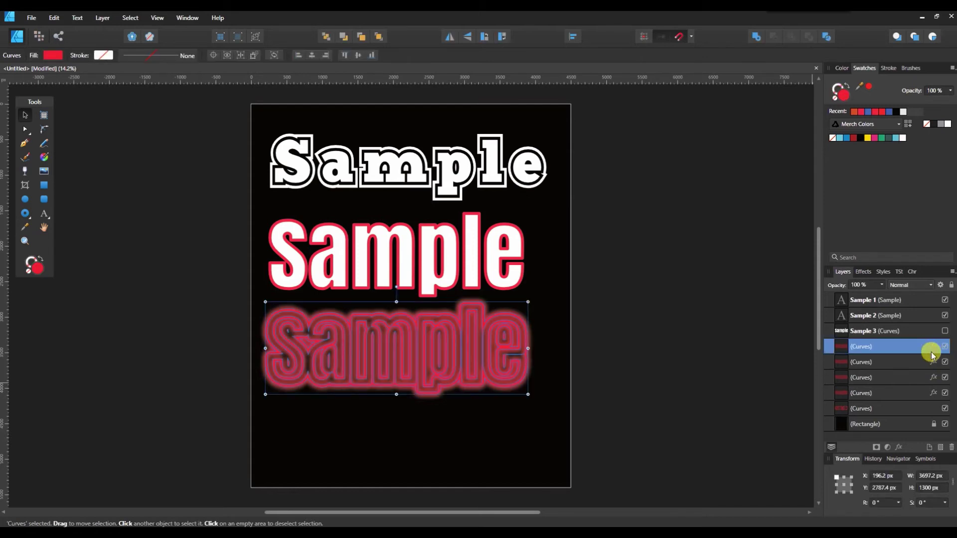
key(Delete)
click(735, 356)
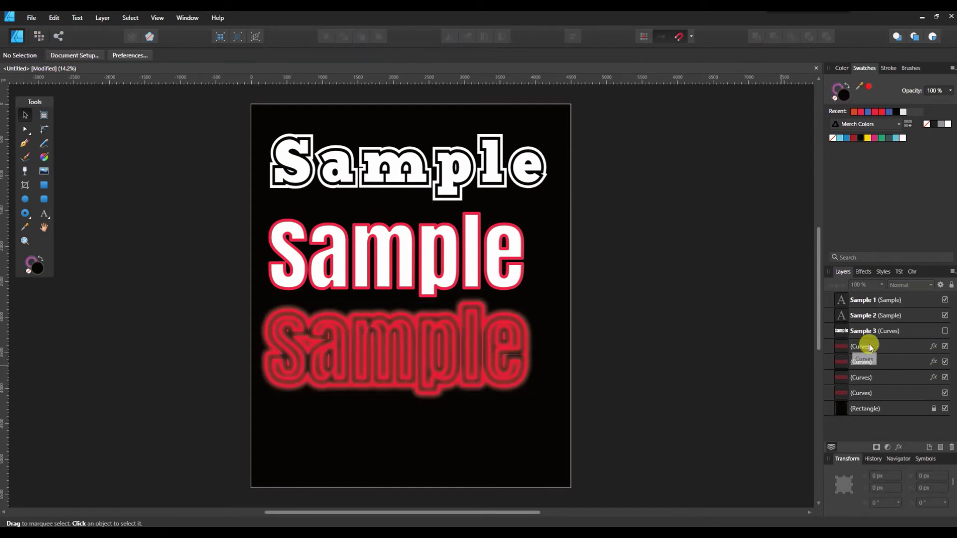
Step: Toggle the visibility of the two uppermost blurred outlines to compare the glow strength
click(945, 347)
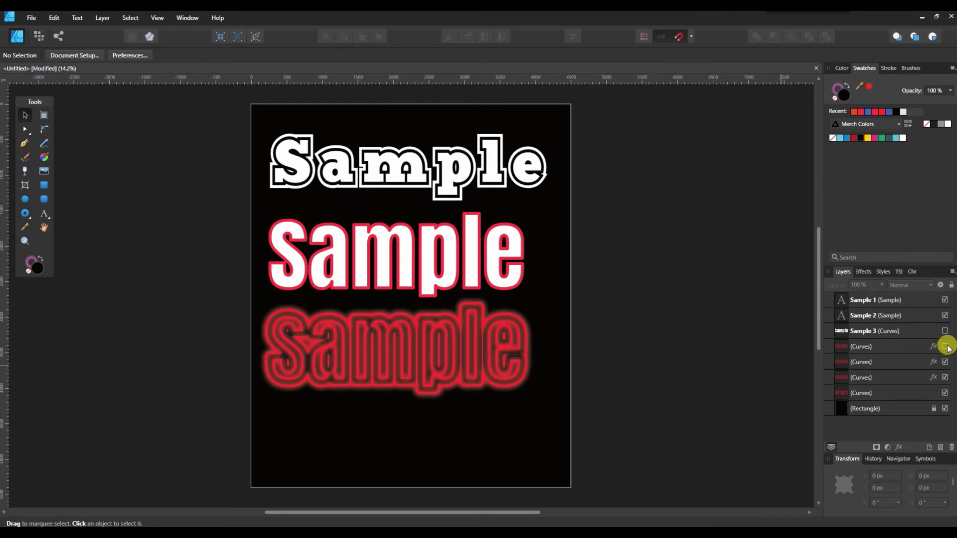
click(945, 362)
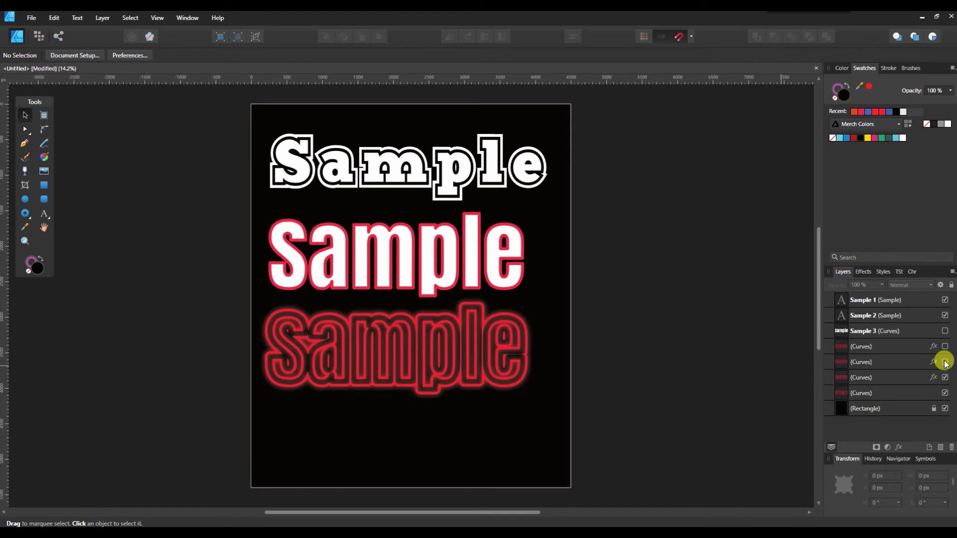
click(946, 362)
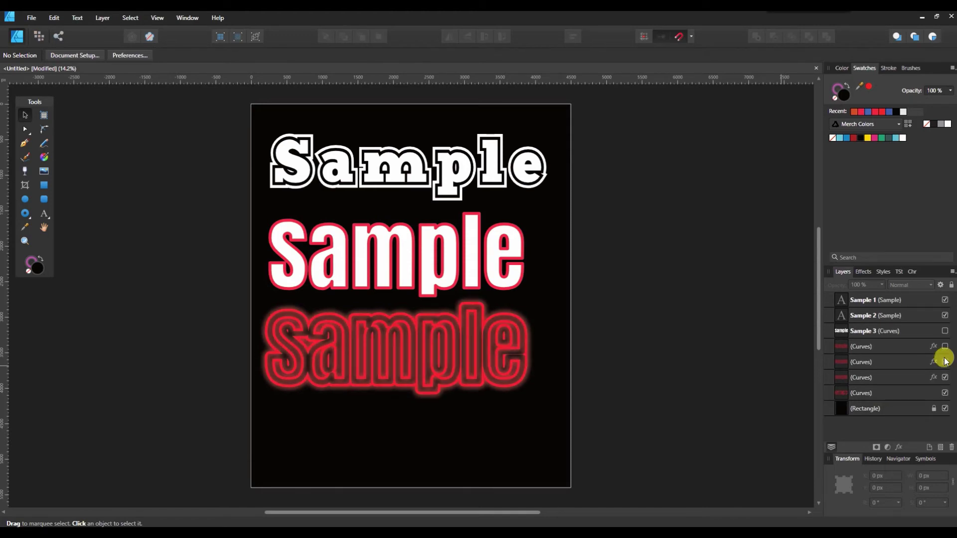
click(945, 347)
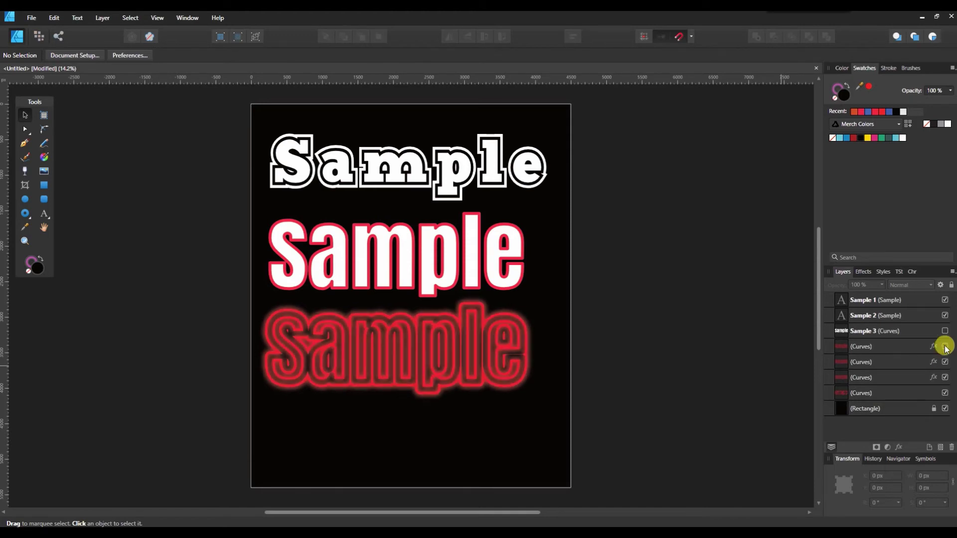
Step: Delete the hidden top blurred outline and turn off the visibility of the two remaining blurred copies
click(902, 348)
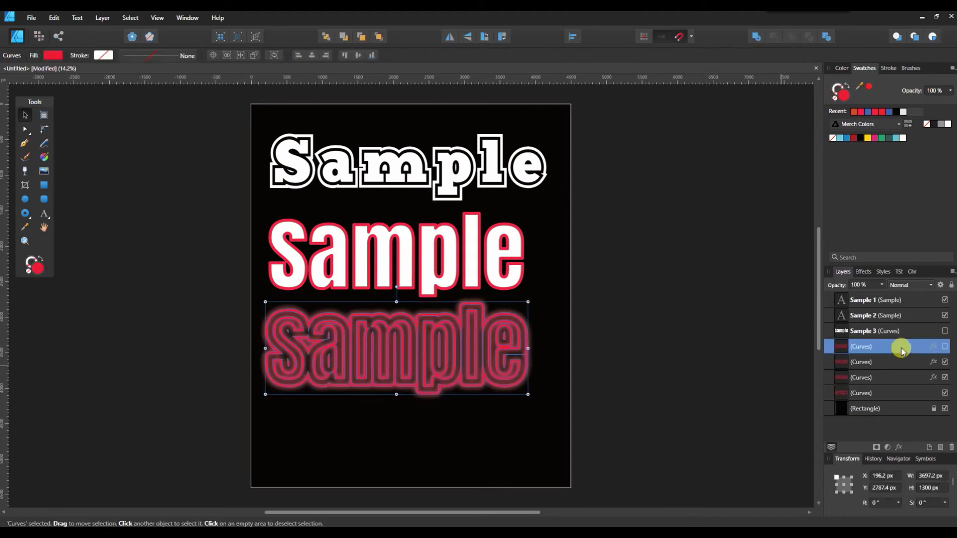
key(Delete)
click(704, 373)
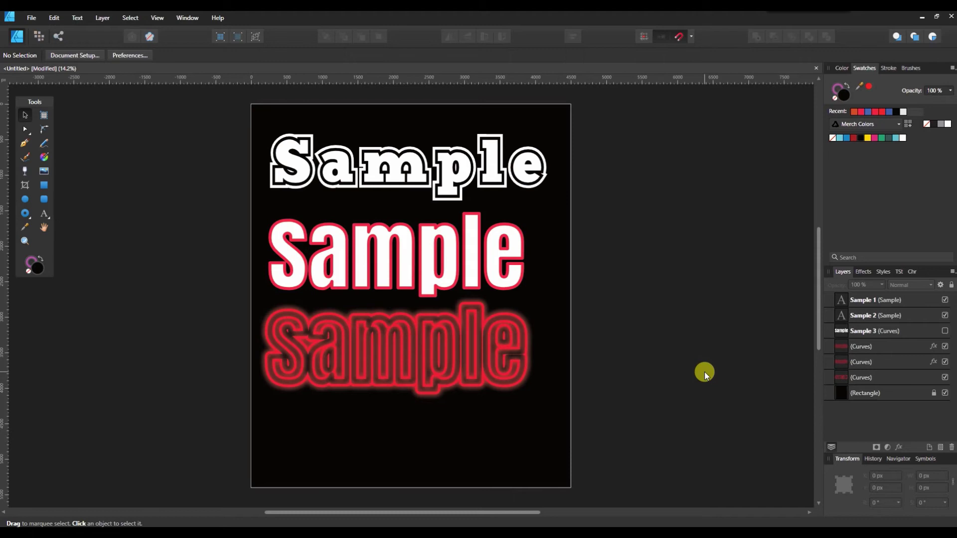
click(945, 346)
click(944, 362)
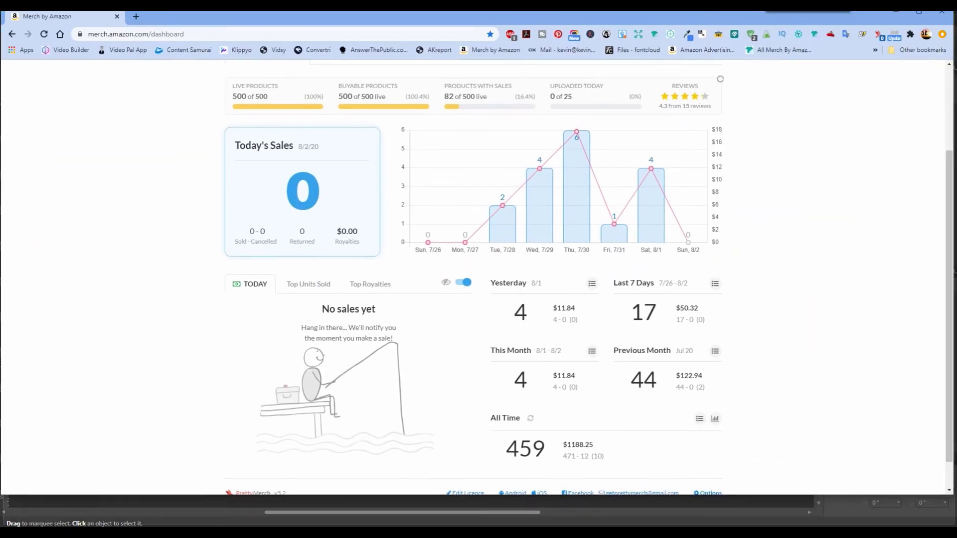
Step: Switch to the Merch by Amazon dashboard in the browser and run PrettyMerch sales analytics for the previous month
mouse_move(599, 166)
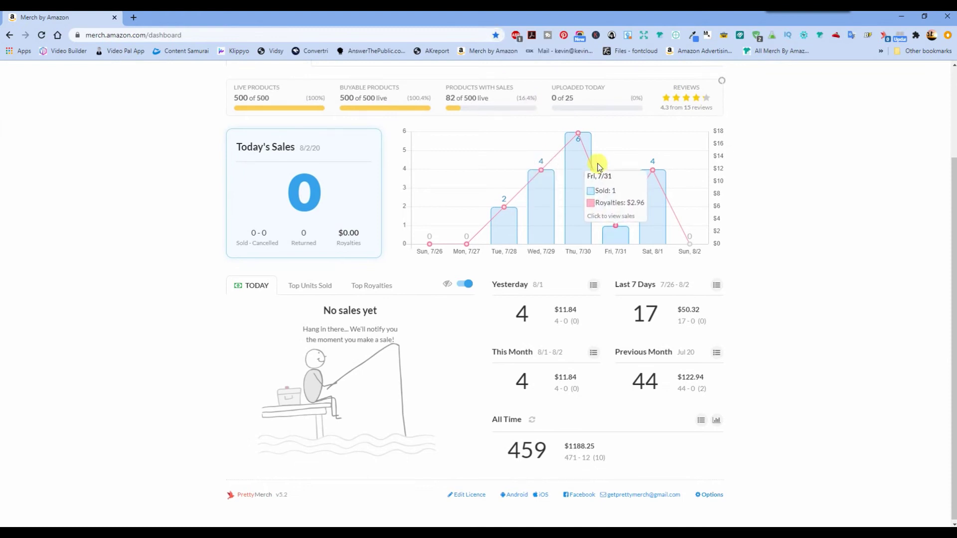
scroll(598, 164, up, 2)
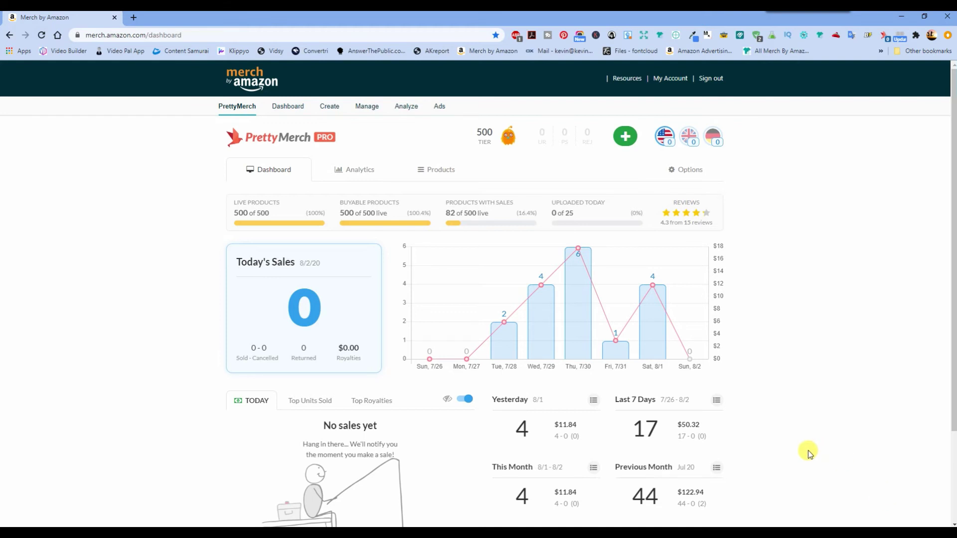
mouse_move(697, 347)
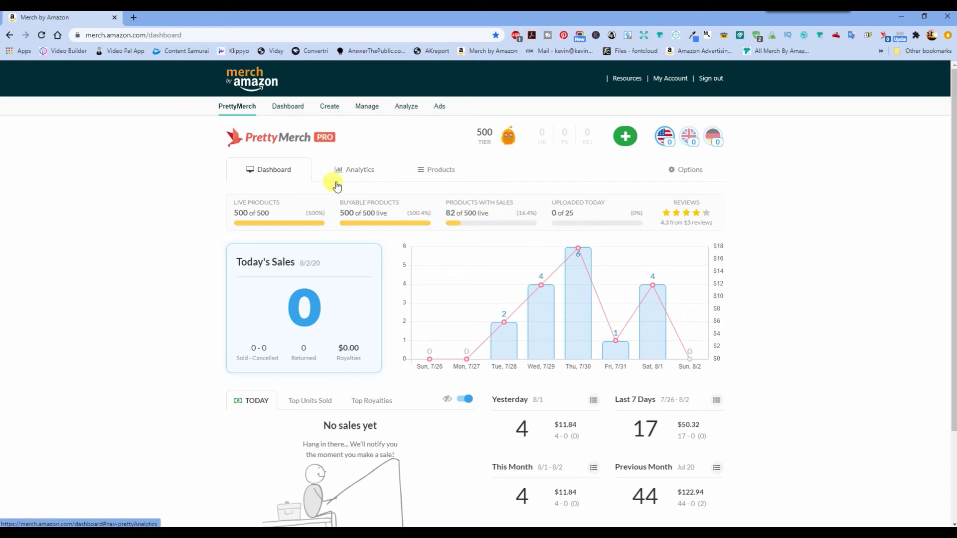
click(356, 169)
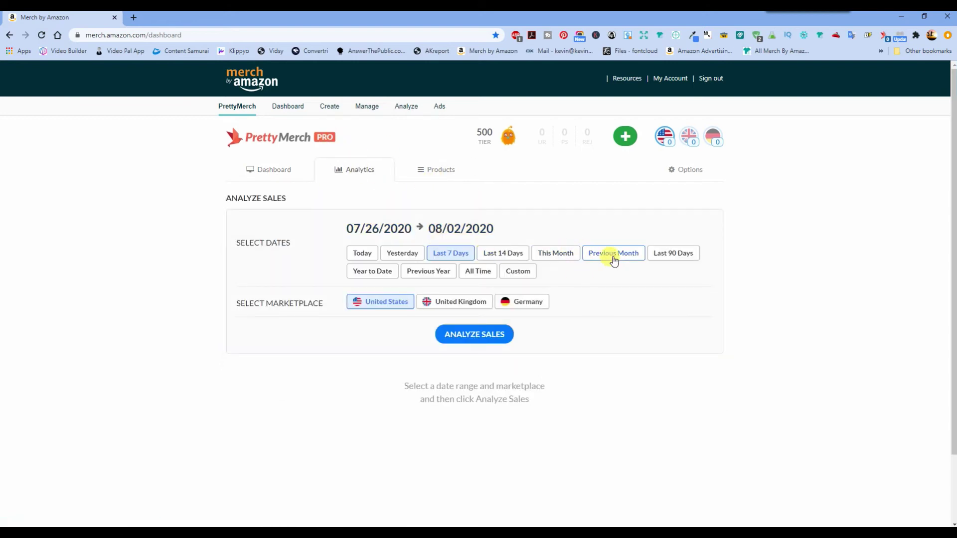
click(614, 255)
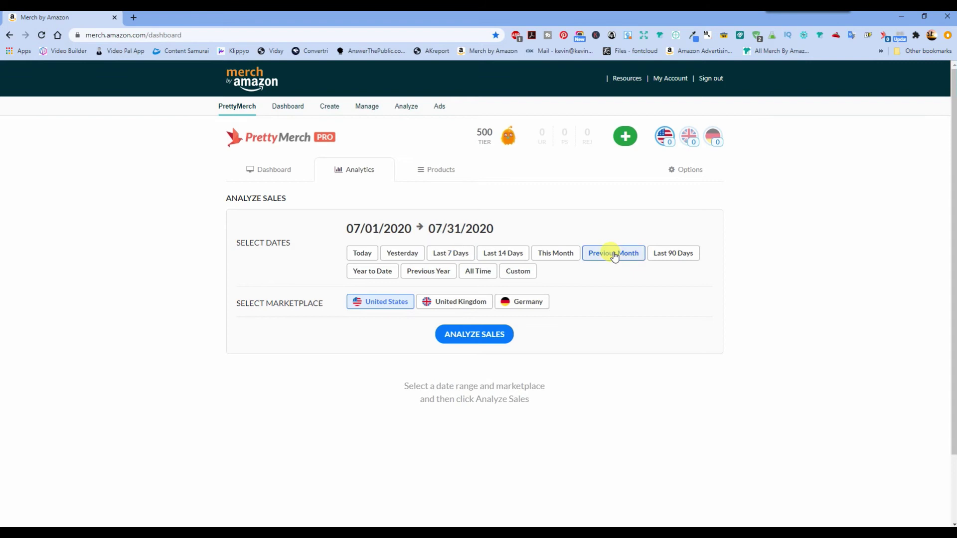
click(492, 335)
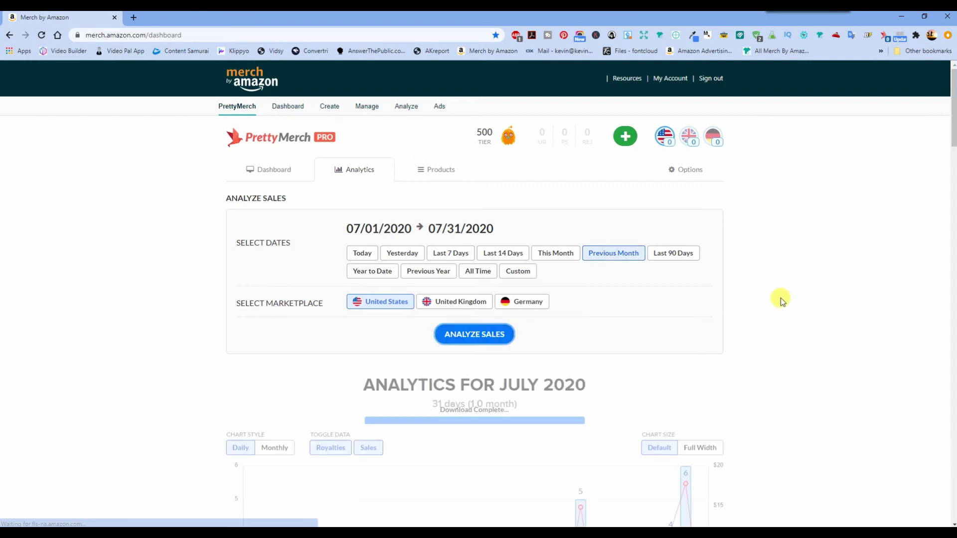
Step: Examine the July 2020 daily sales chart, total sales, royalties, averages and record days
scroll(780, 298, down, 5)
scroll(781, 298, down, 1)
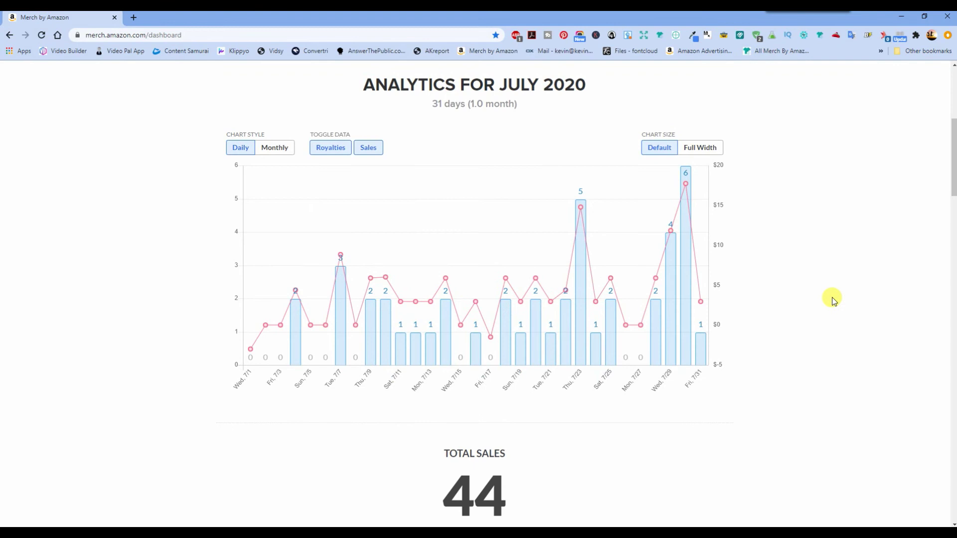
scroll(832, 297, down, 1)
scroll(832, 297, up, 1)
scroll(755, 348, down, 5)
scroll(755, 347, down, 4)
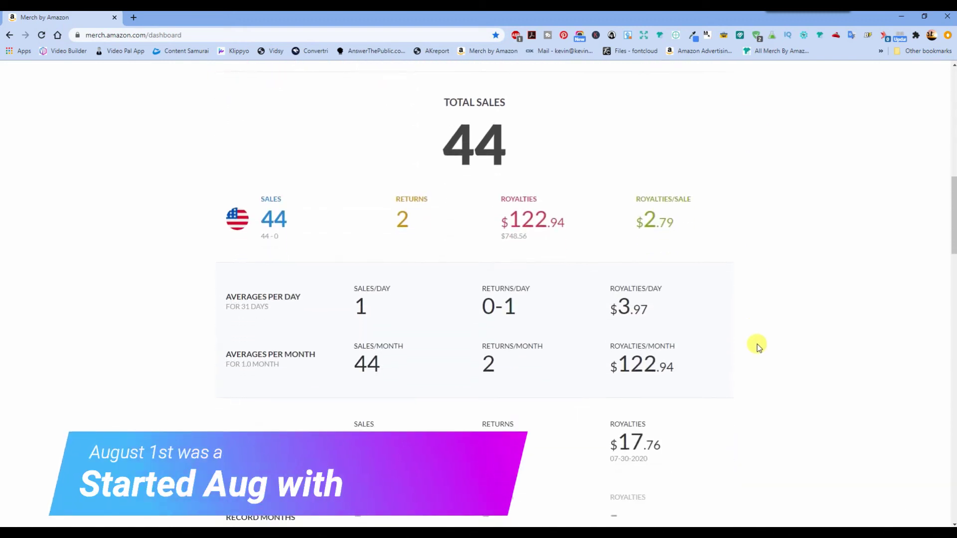
scroll(755, 346, up, 3)
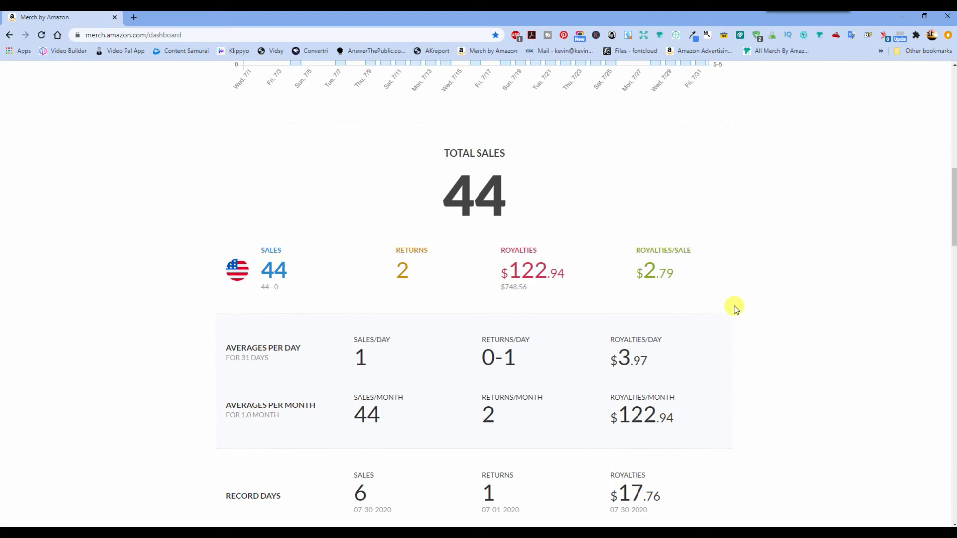
scroll(735, 309, up, 1)
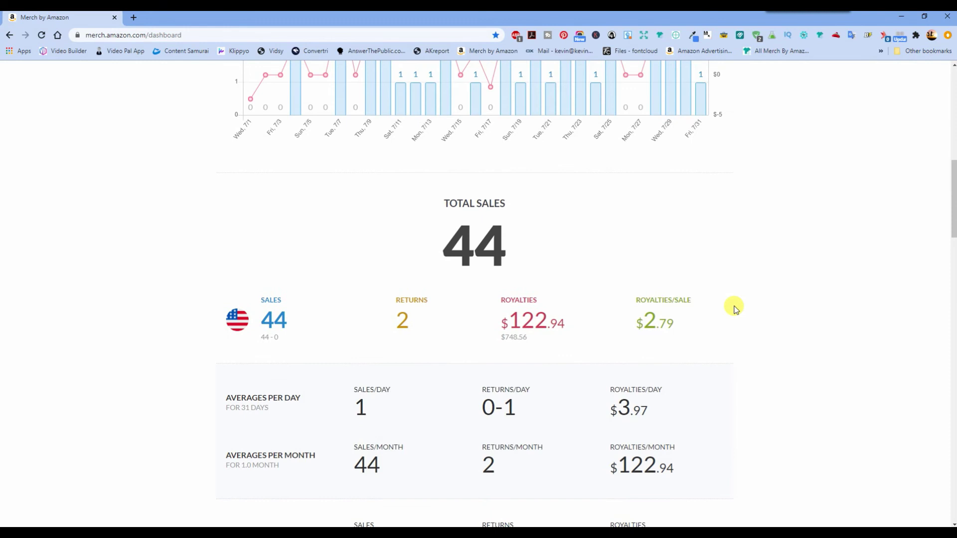
scroll(736, 309, up, 1)
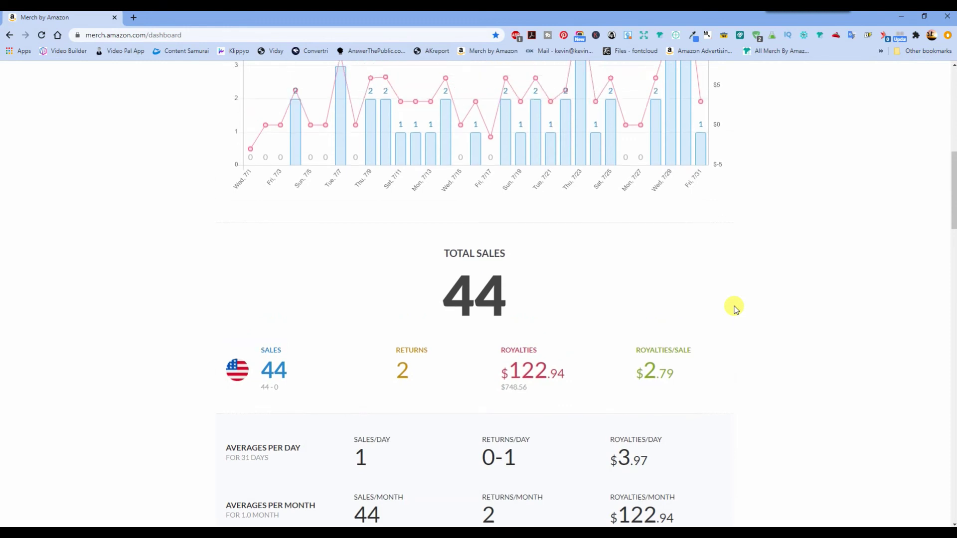
Step: Review the July sales totals, averages, record days, product performance, and top product types, fits and colors
scroll(811, 280, up, 2)
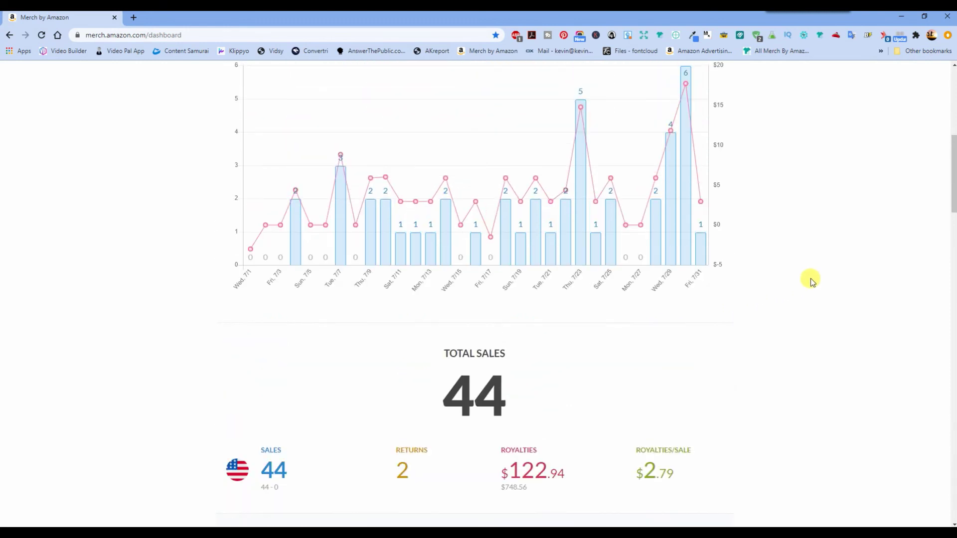
scroll(811, 280, down, 3)
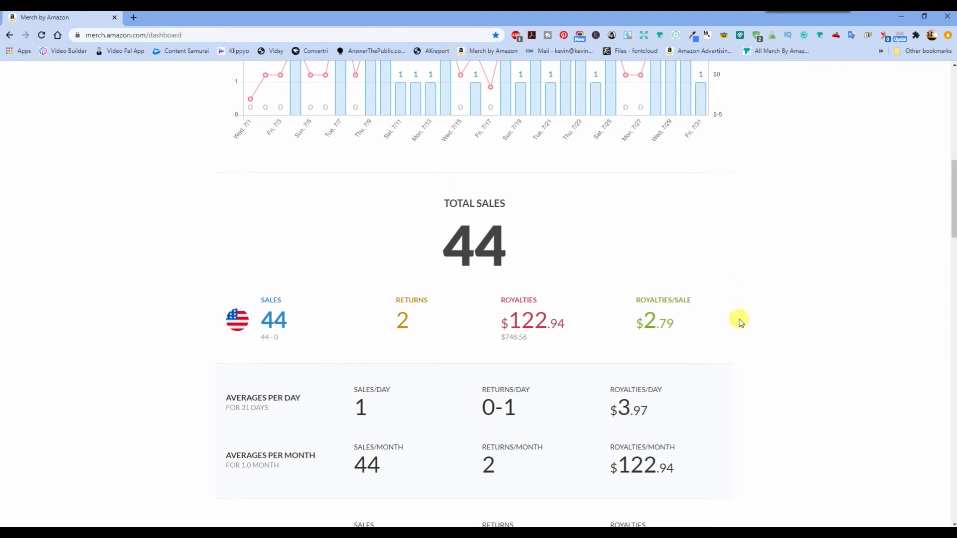
mouse_move(527, 338)
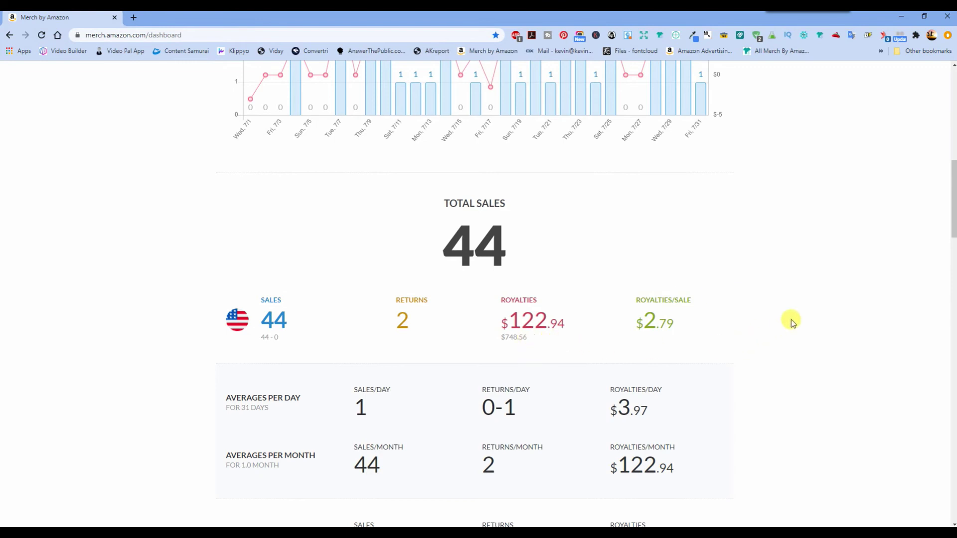
scroll(797, 316, down, 3)
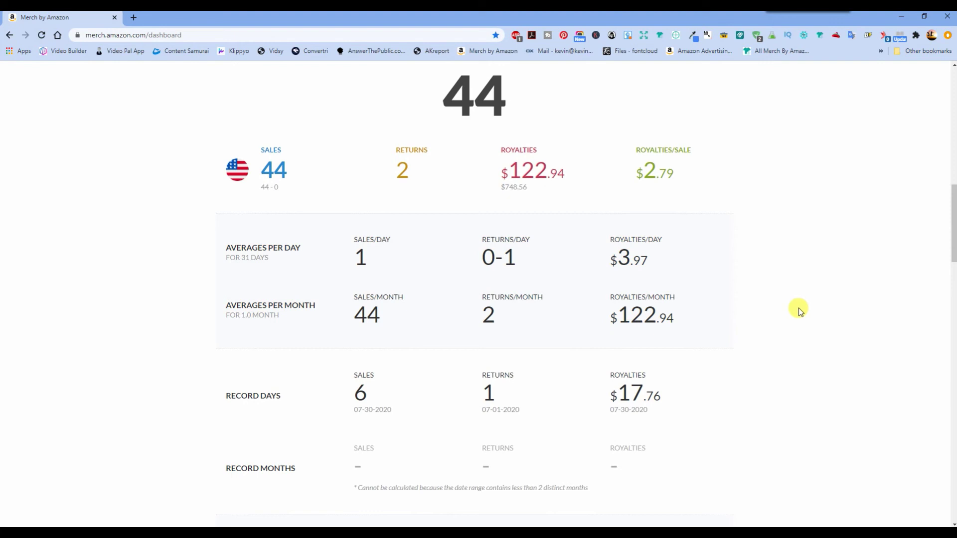
scroll(792, 309, down, 3)
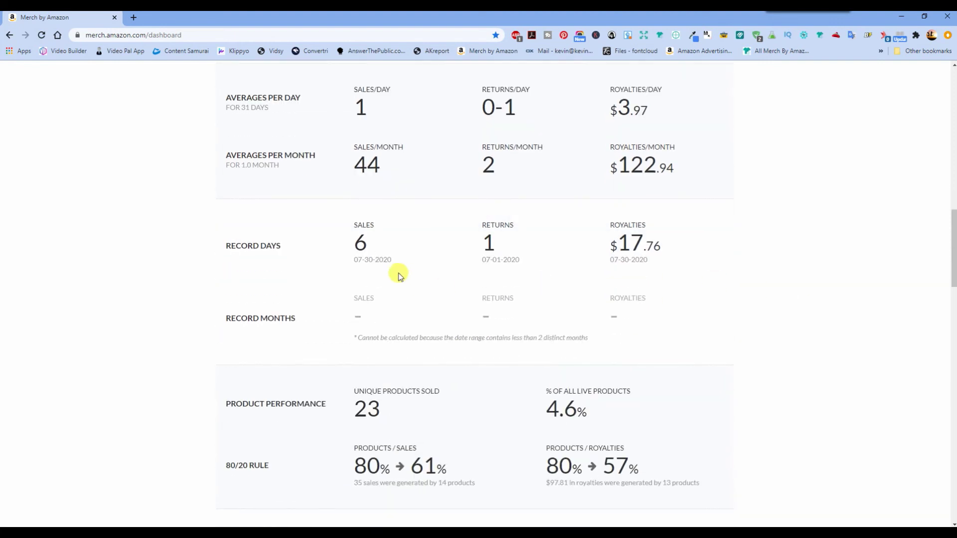
scroll(366, 281, down, 1)
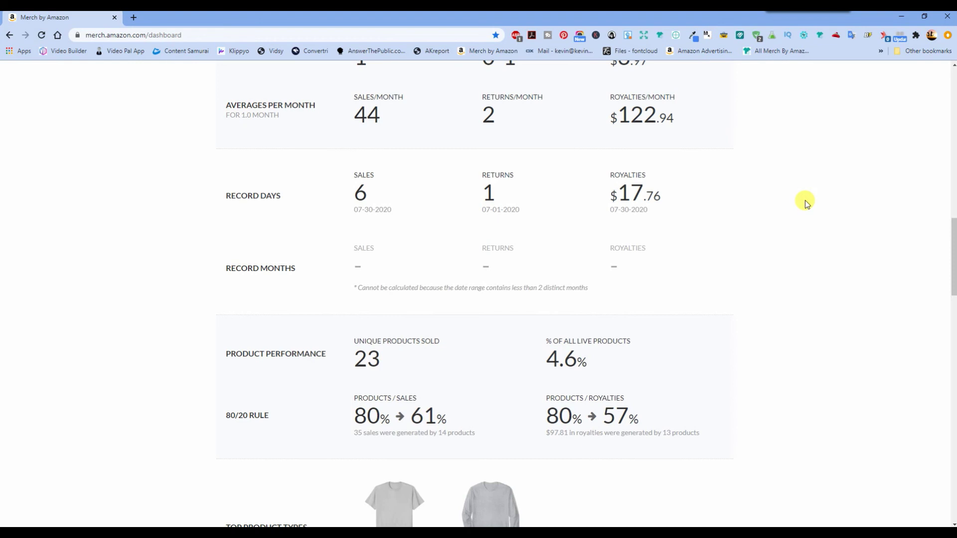
scroll(806, 200, down, 4)
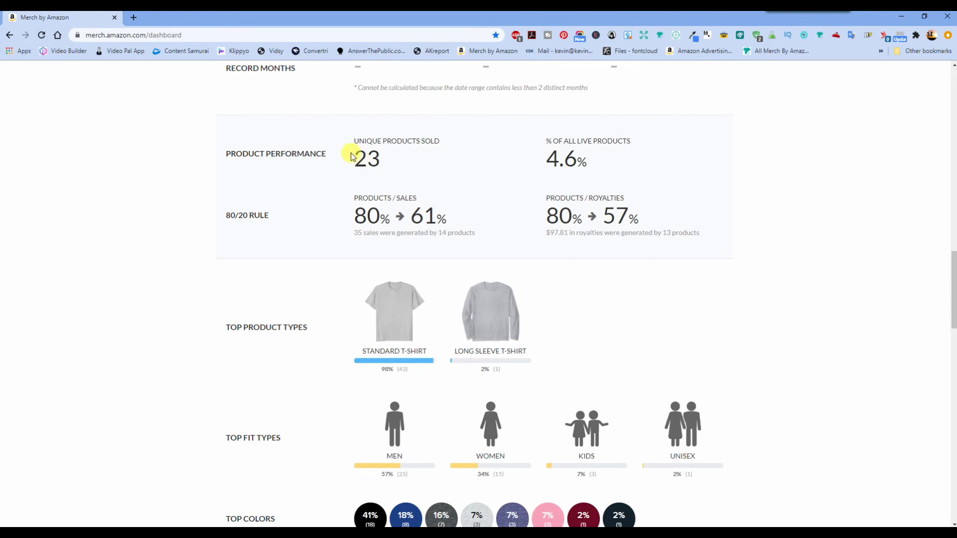
scroll(327, 189, down, 4)
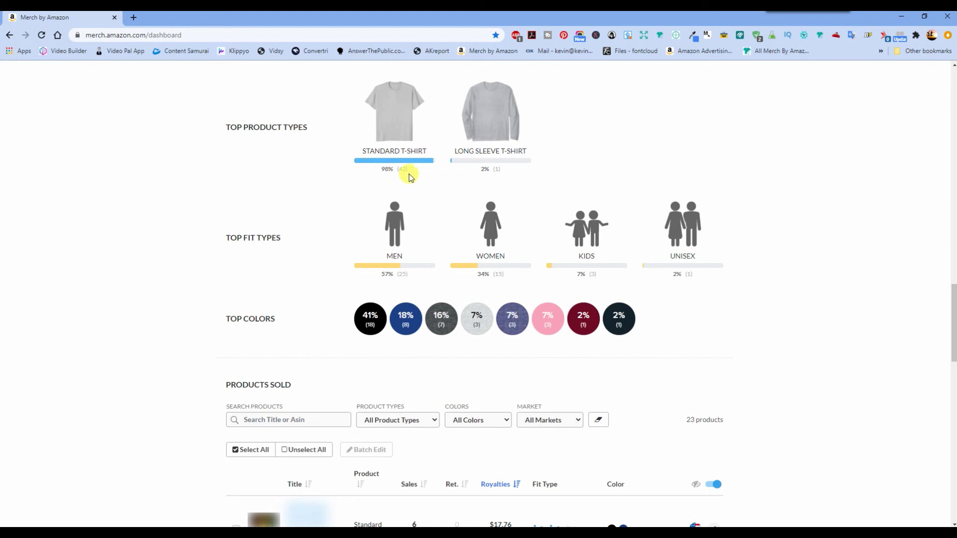
Step: Look through the whole list of products sold in July, checking each one's sales, returns, royalties, fit types and colors
scroll(164, 252, down, 7)
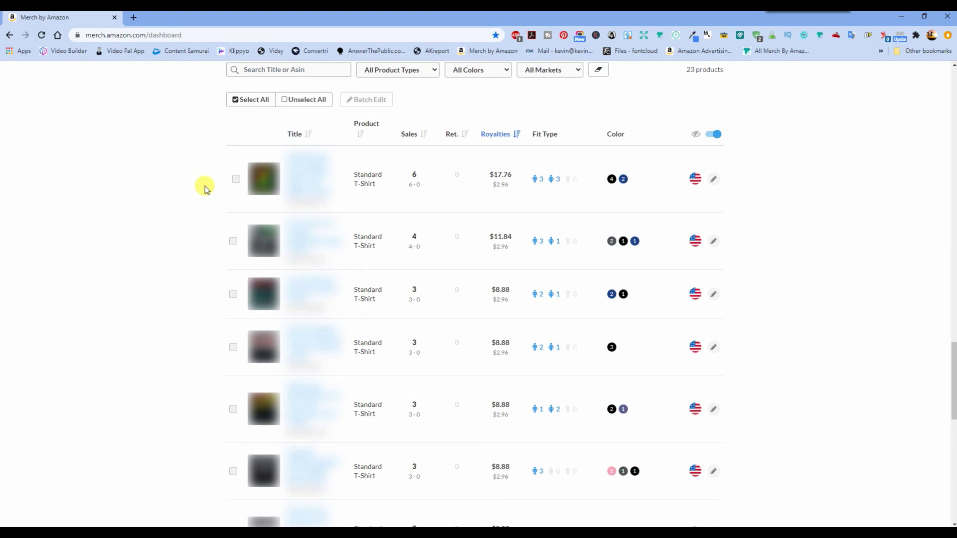
scroll(206, 189, down, 1)
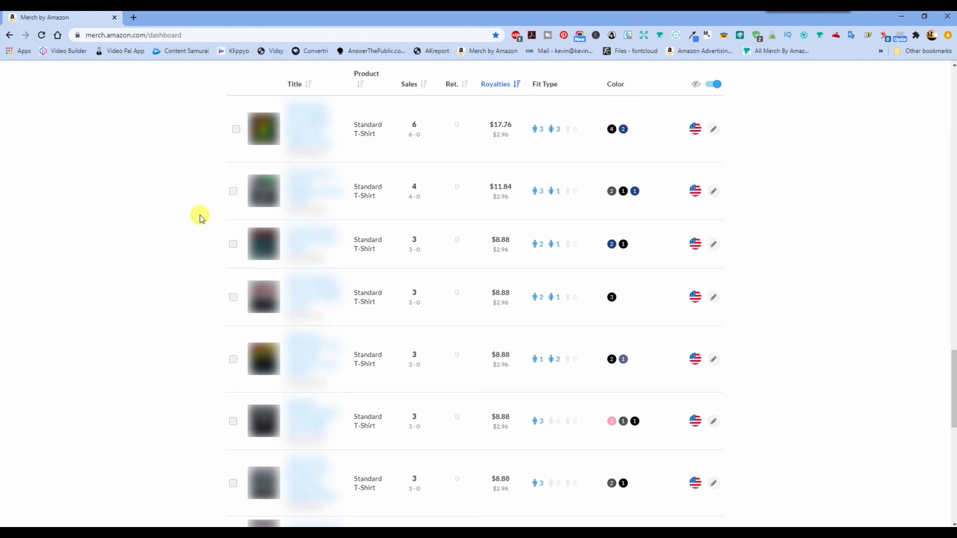
scroll(200, 218, down, 2)
scroll(200, 217, up, 3)
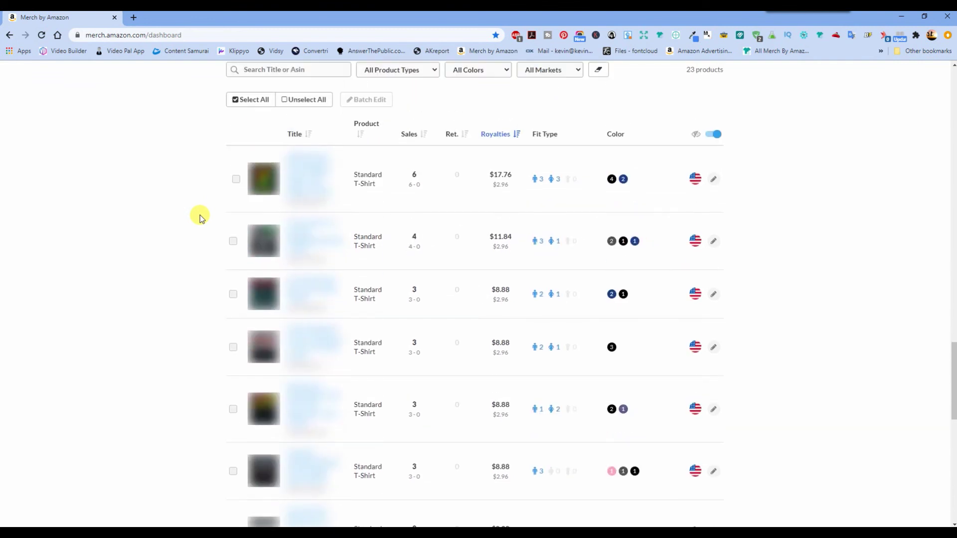
scroll(200, 218, down, 7)
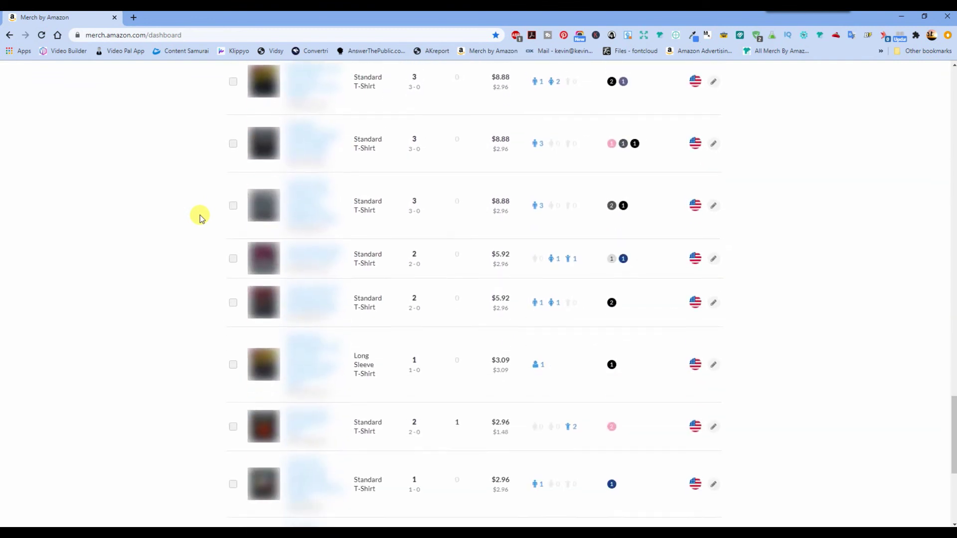
scroll(199, 218, down, 11)
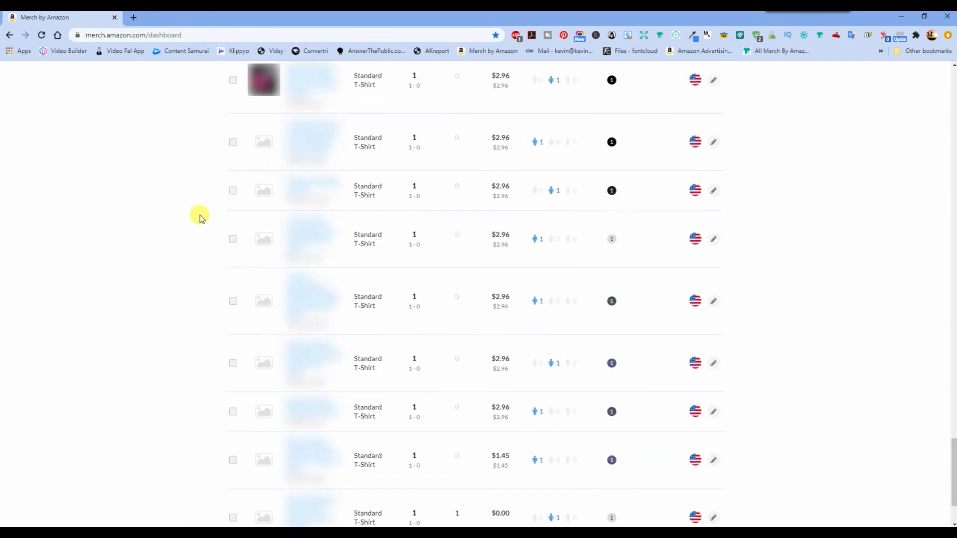
scroll(199, 217, down, 2)
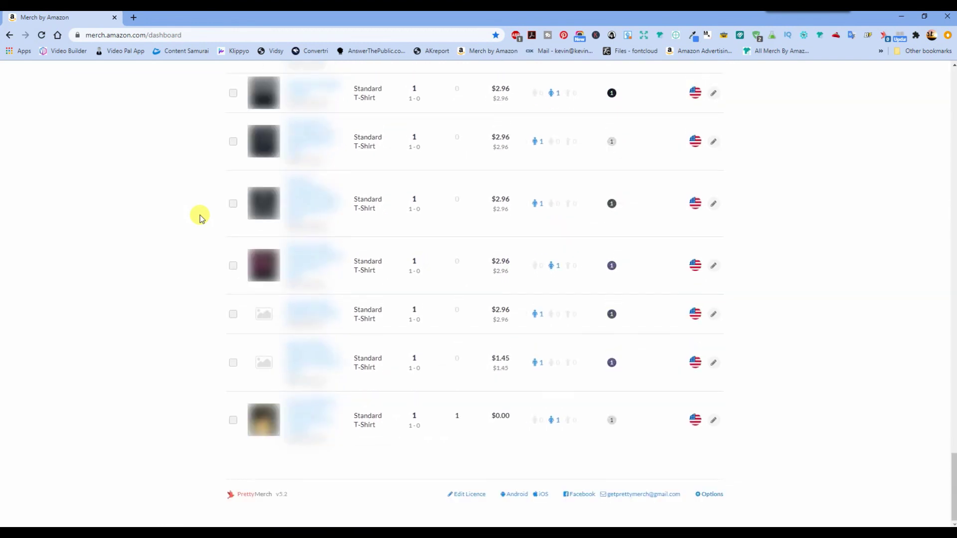
scroll(201, 218, up, 12)
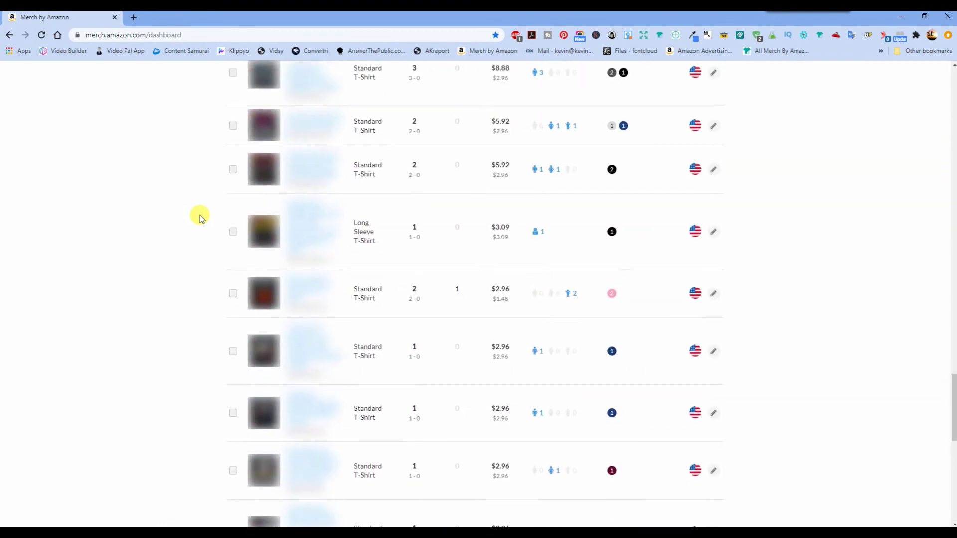
scroll(199, 218, up, 4)
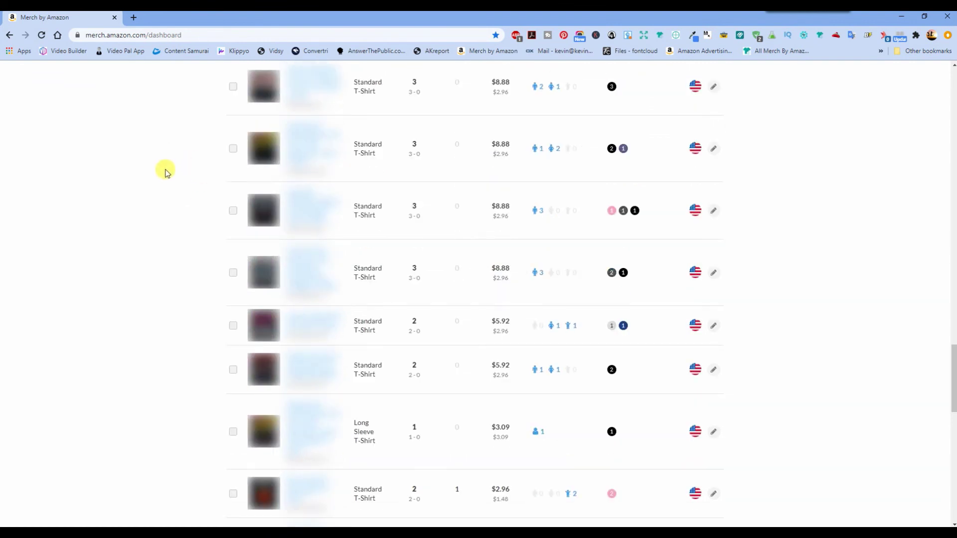
scroll(166, 171, up, 5)
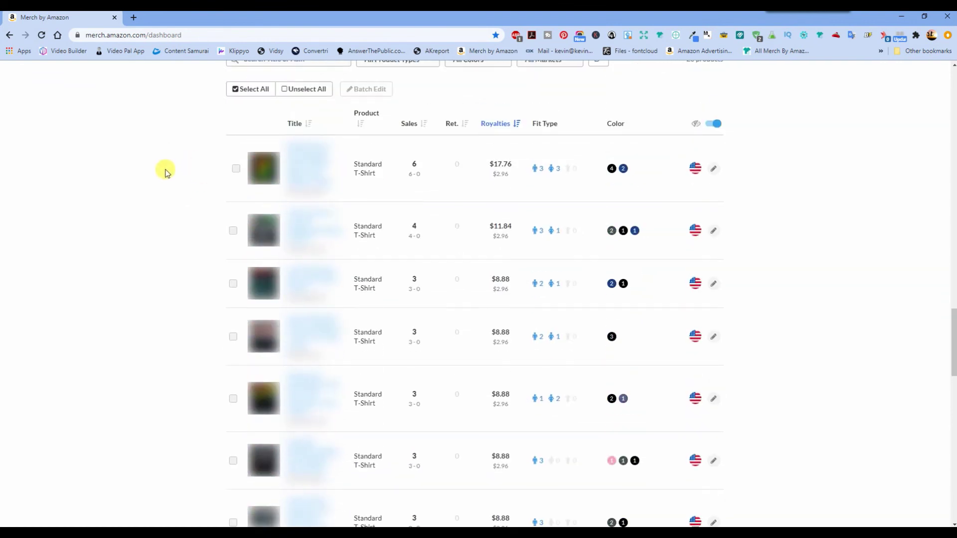
Step: Return to the PrettyMerch dashboard and review the recent daily sales chart and the weekly, monthly and all-time summaries
scroll(166, 171, up, 10)
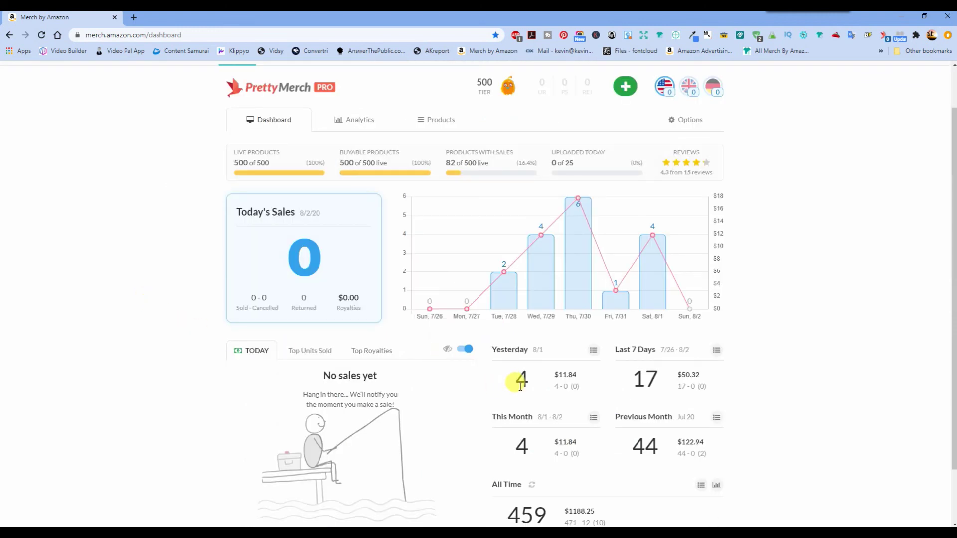
scroll(520, 386, down, 2)
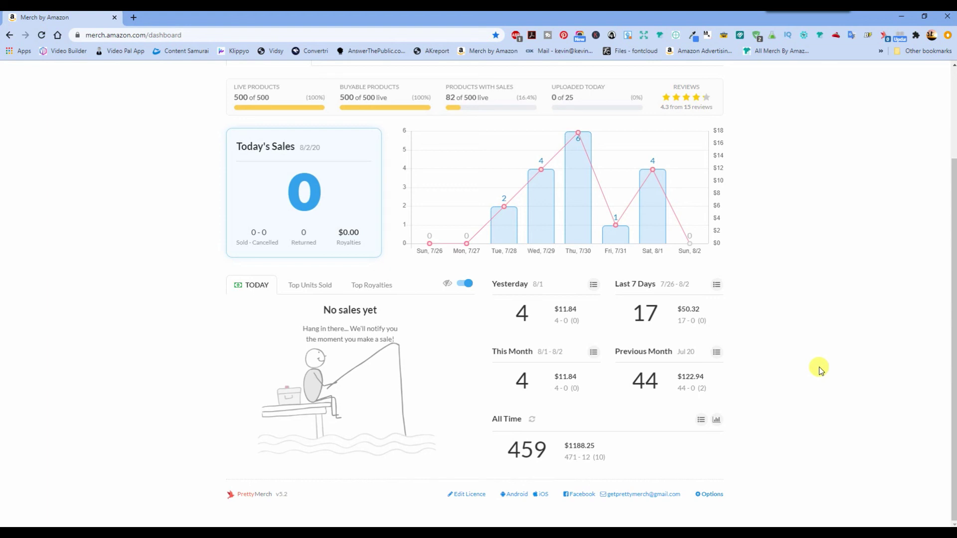
scroll(827, 354, up, 3)
scroll(827, 353, down, 1)
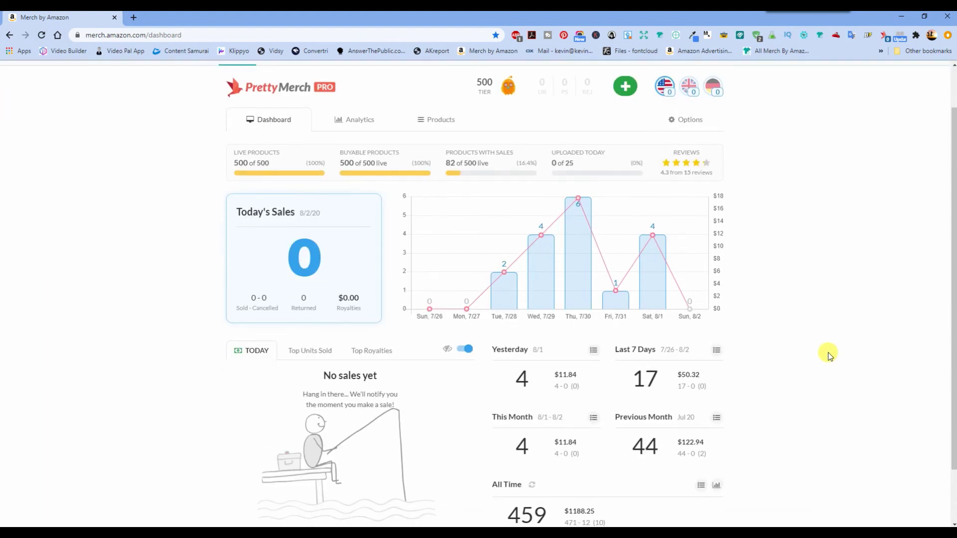
scroll(828, 352, up, 1)
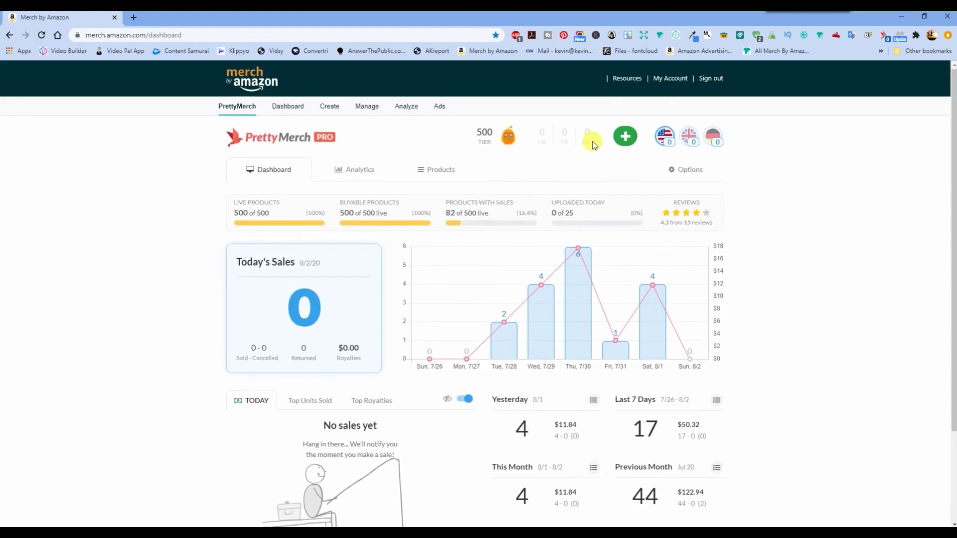
Step: Open the new product creation page, look over the available product types for artwork, and close the page
click(630, 140)
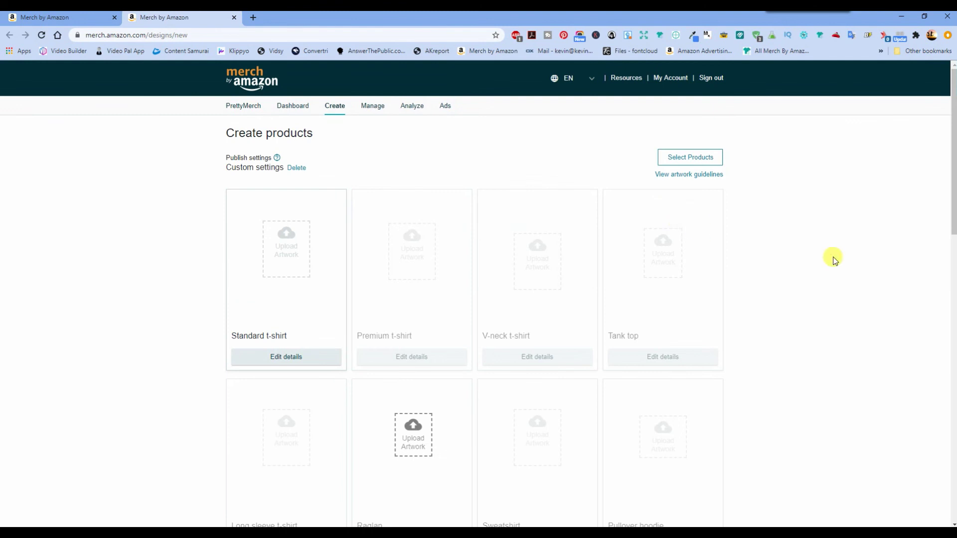
scroll(834, 260, down, 6)
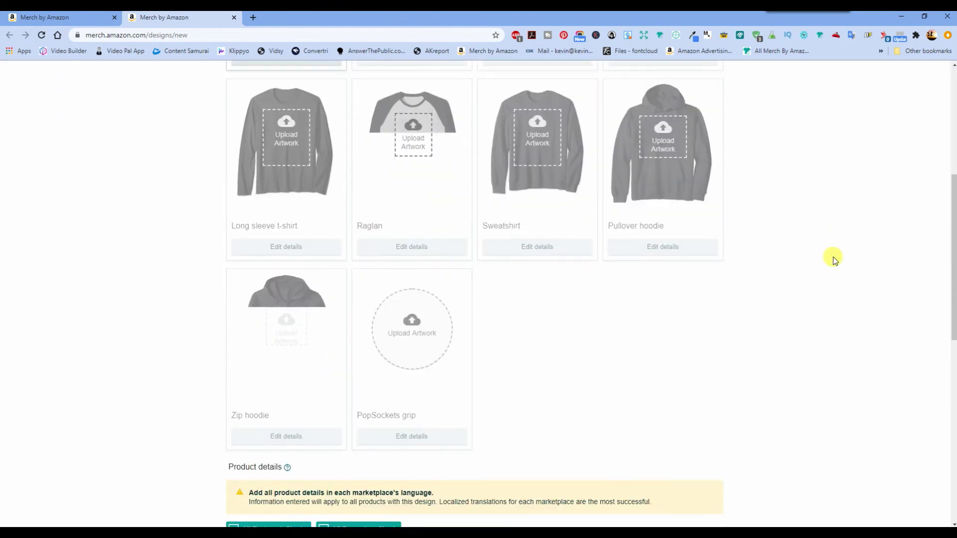
scroll(834, 259, up, 3)
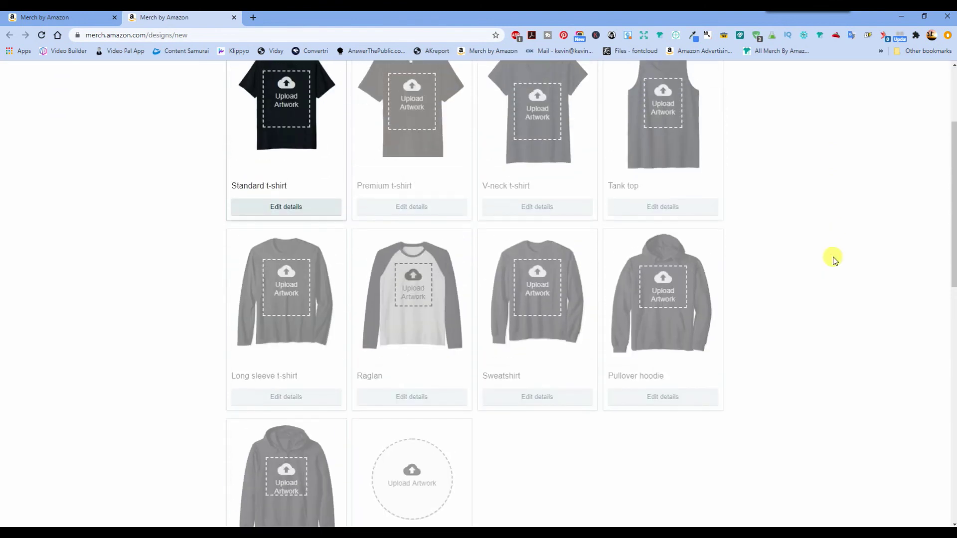
key(ctrl+w)
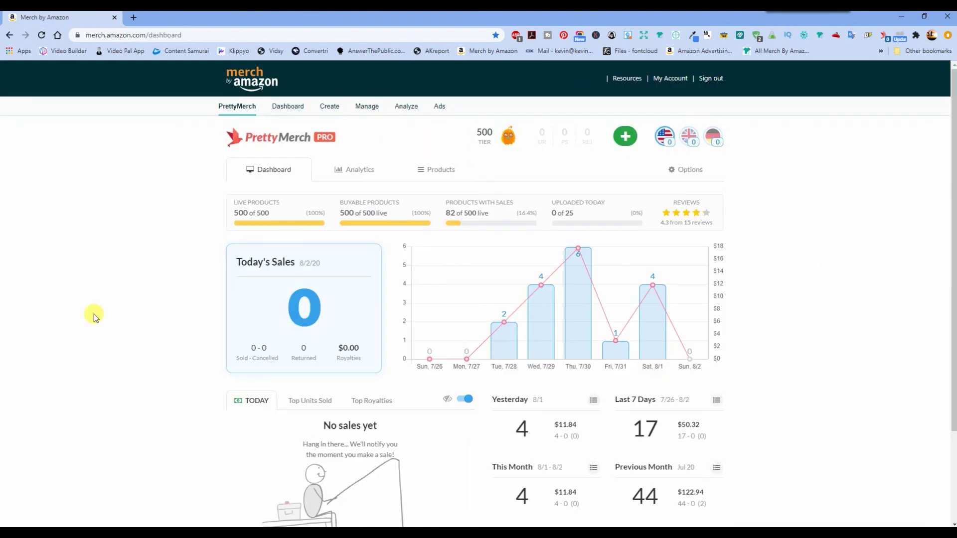